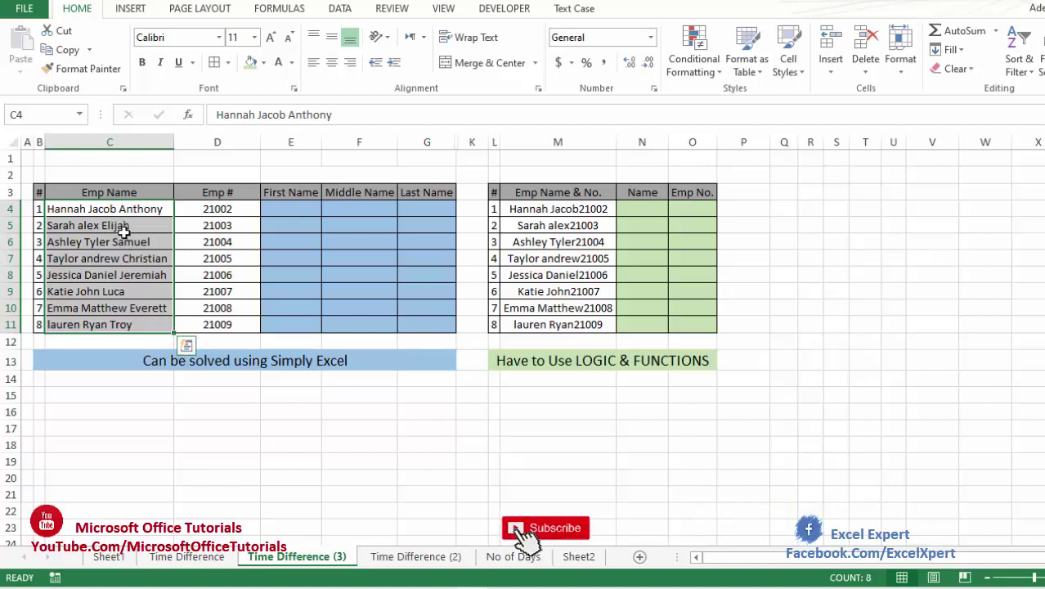
Run Text to Columns on the selected Emp Name cells as delimited data, splitting at spaces with consecutive delimiters treated as one.
click(335, 10)
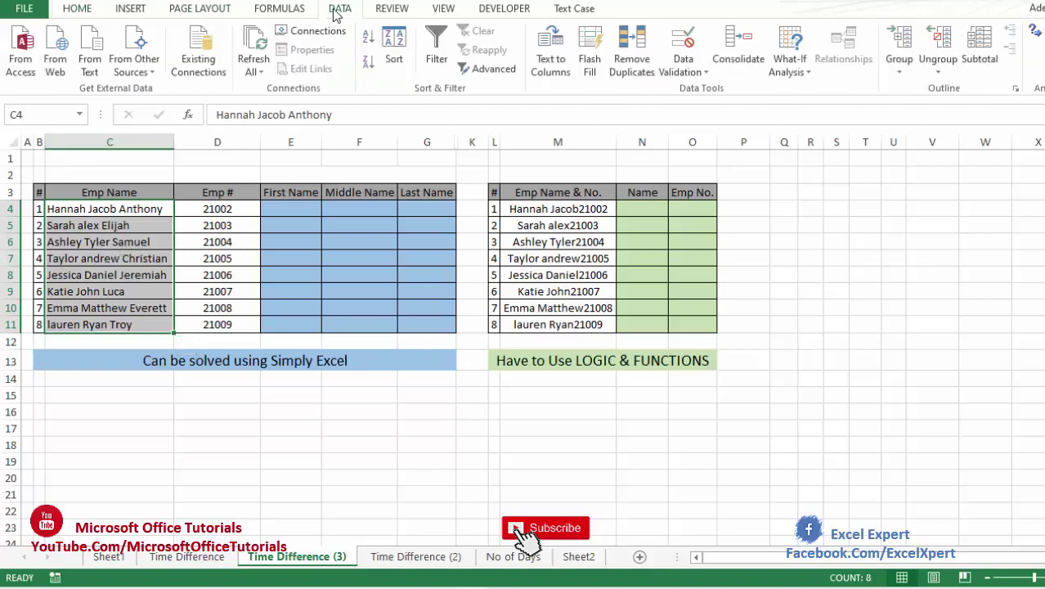
click(551, 50)
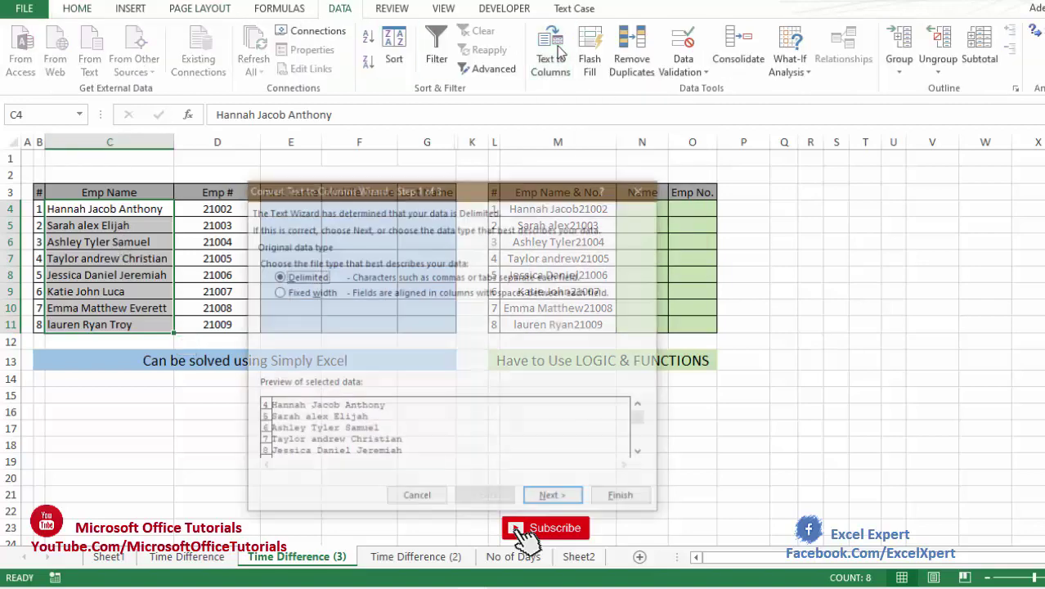
drag(527, 183, 540, 33)
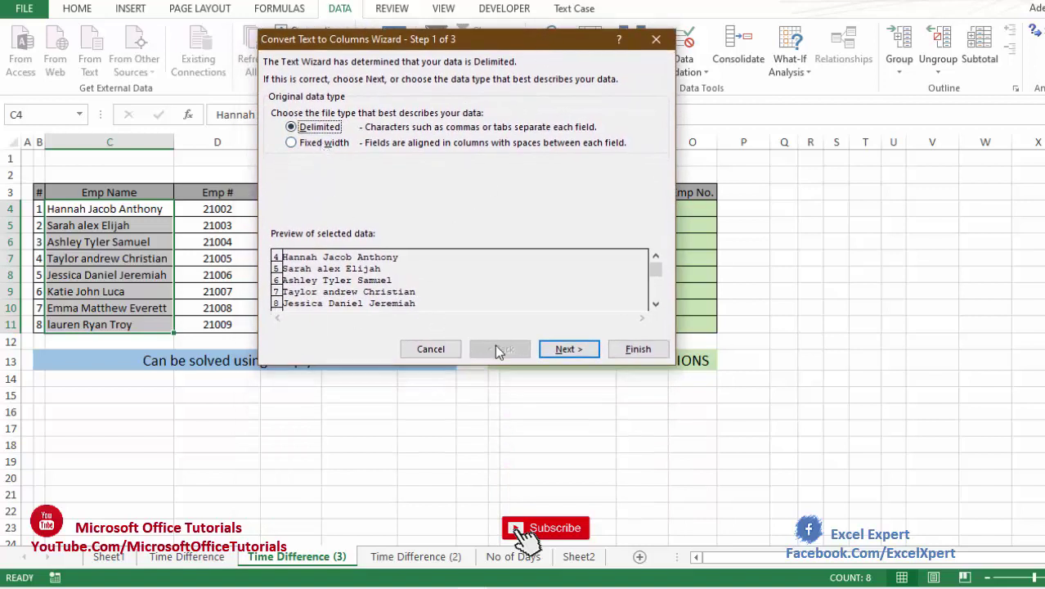
click(569, 349)
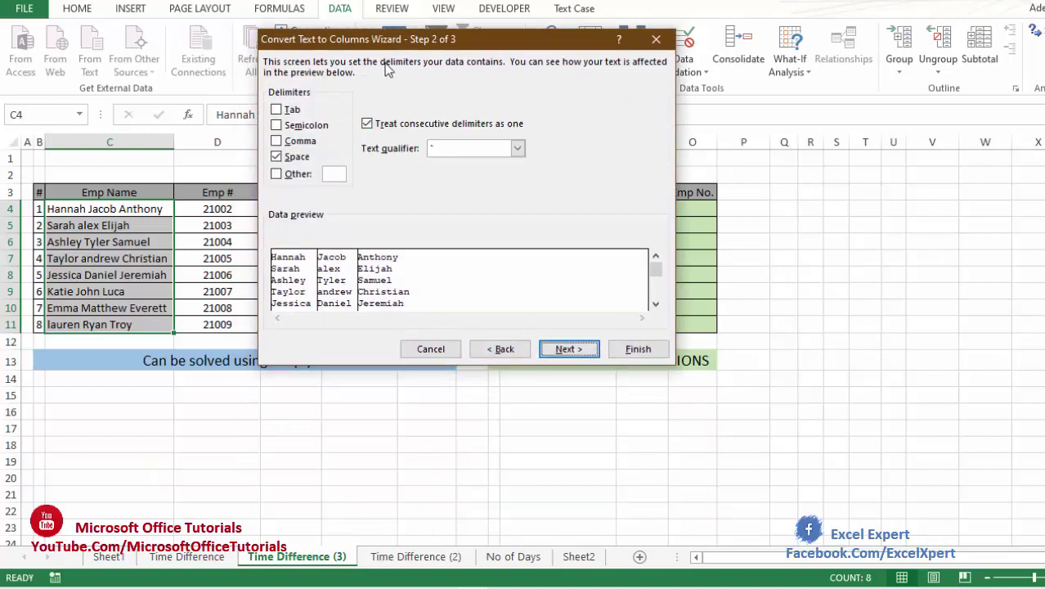
drag(392, 47, 446, 34)
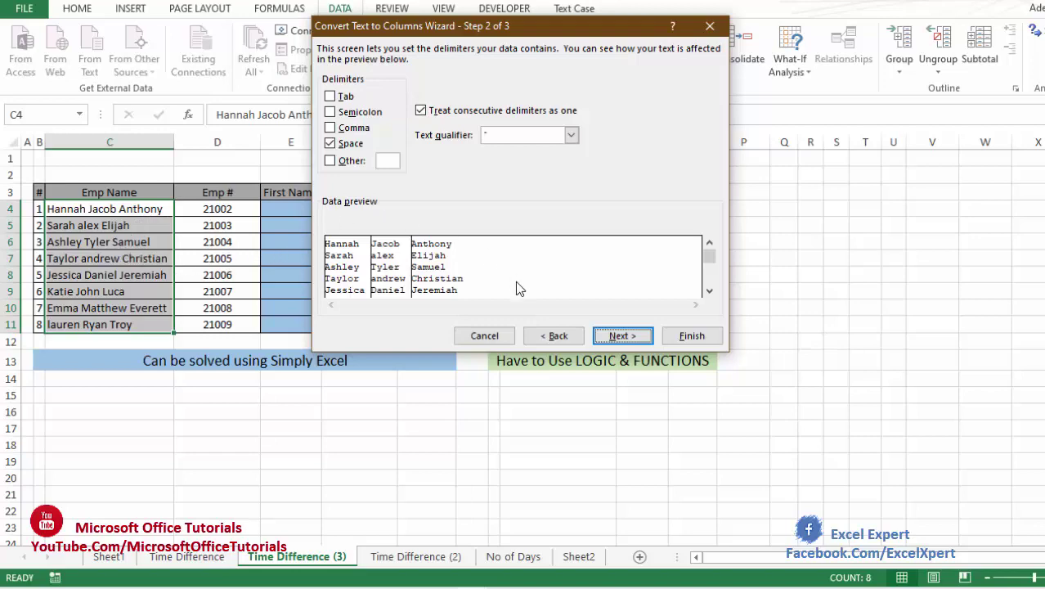
click(610, 336)
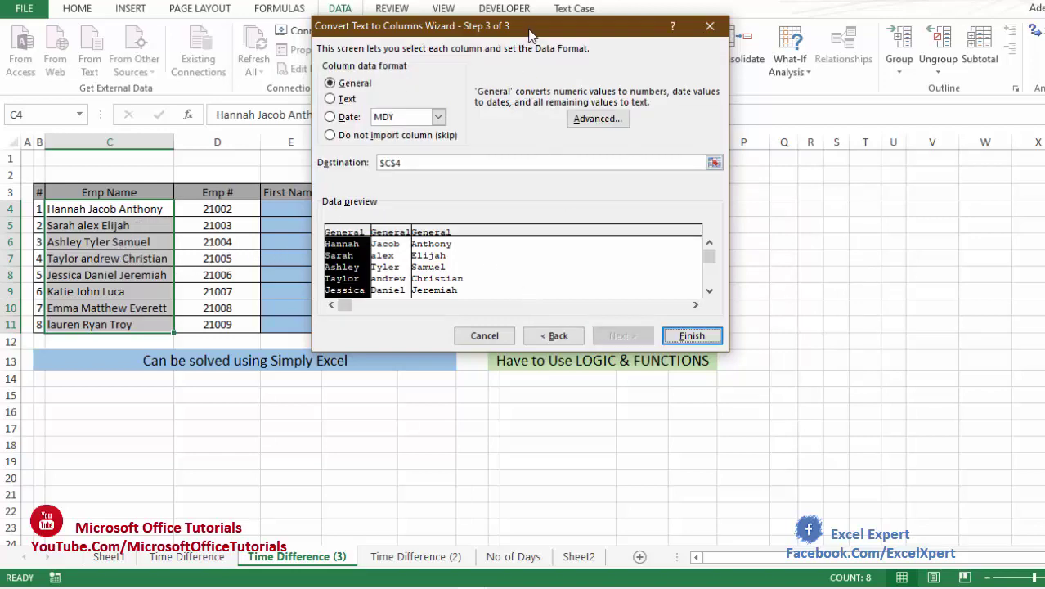
Set the split's destination to $E$4:$G$11 and finish the conversion into the First, Middle and Last Name columns.
drag(534, 32, 809, 3)
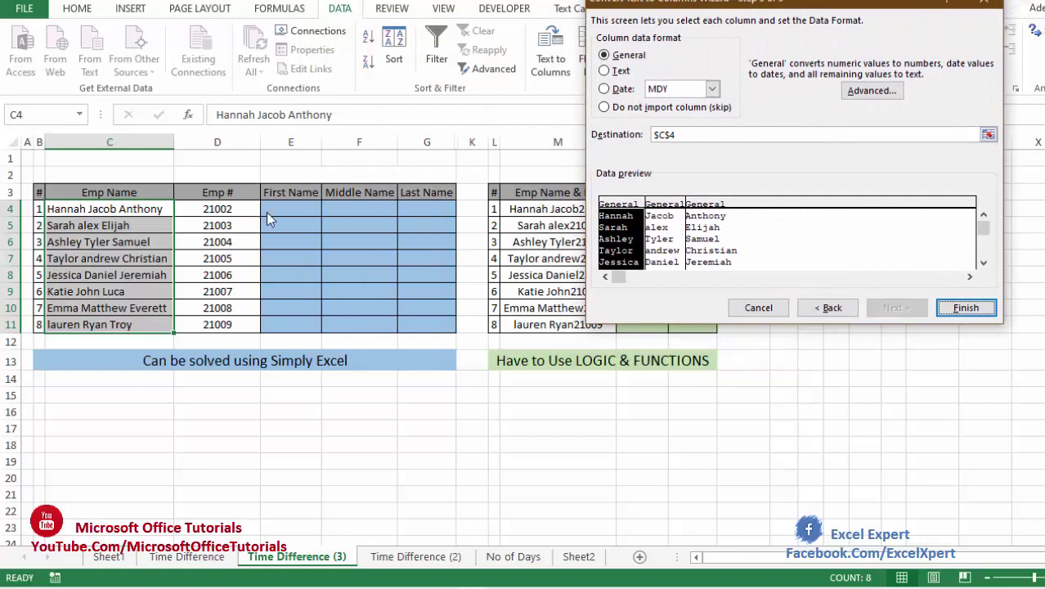
click(672, 137)
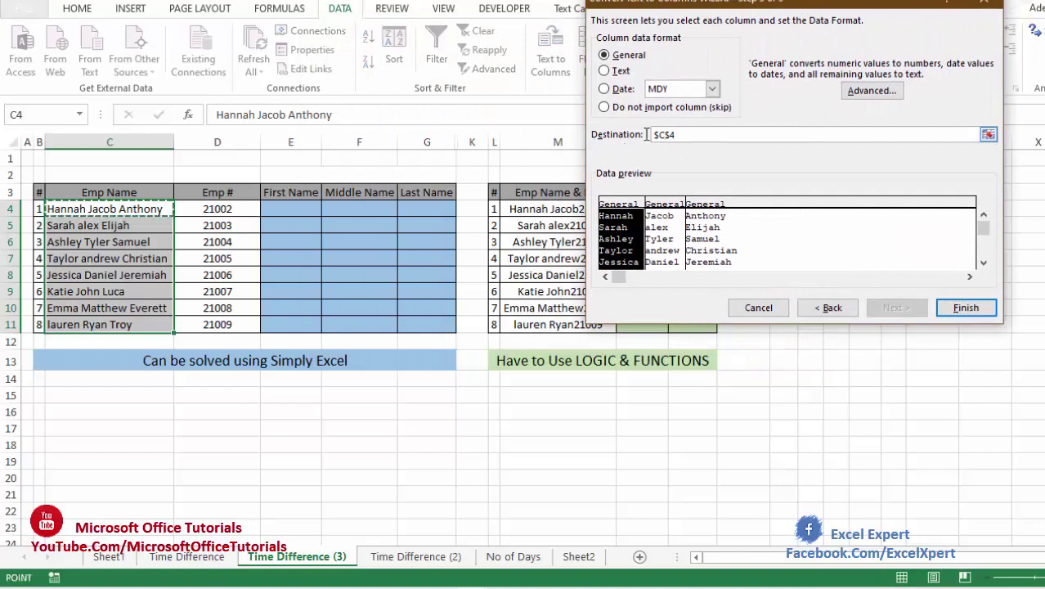
drag(716, 135, 651, 135)
drag(296, 206, 428, 320)
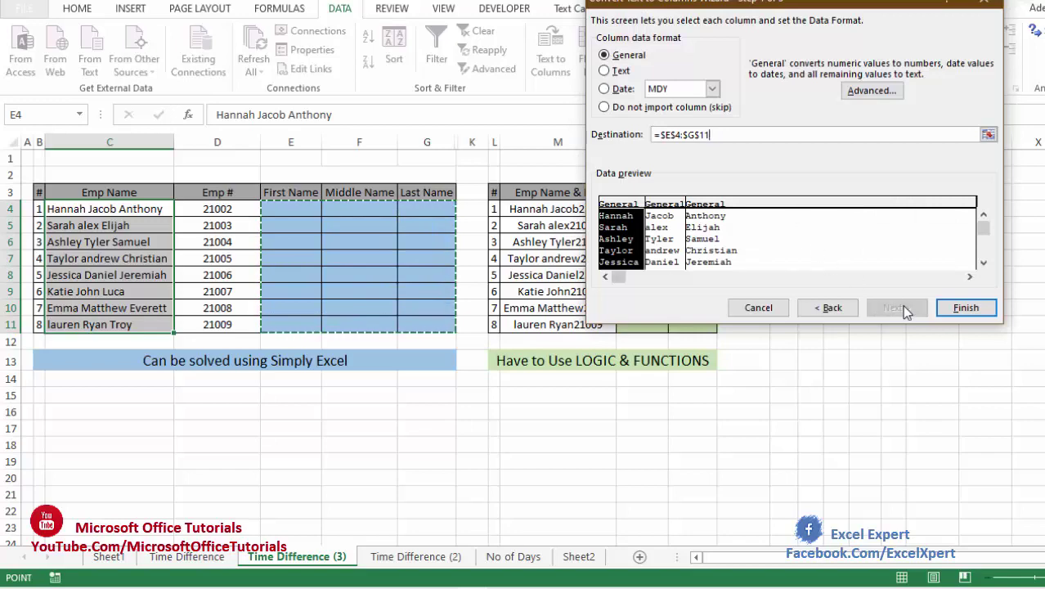
click(964, 308)
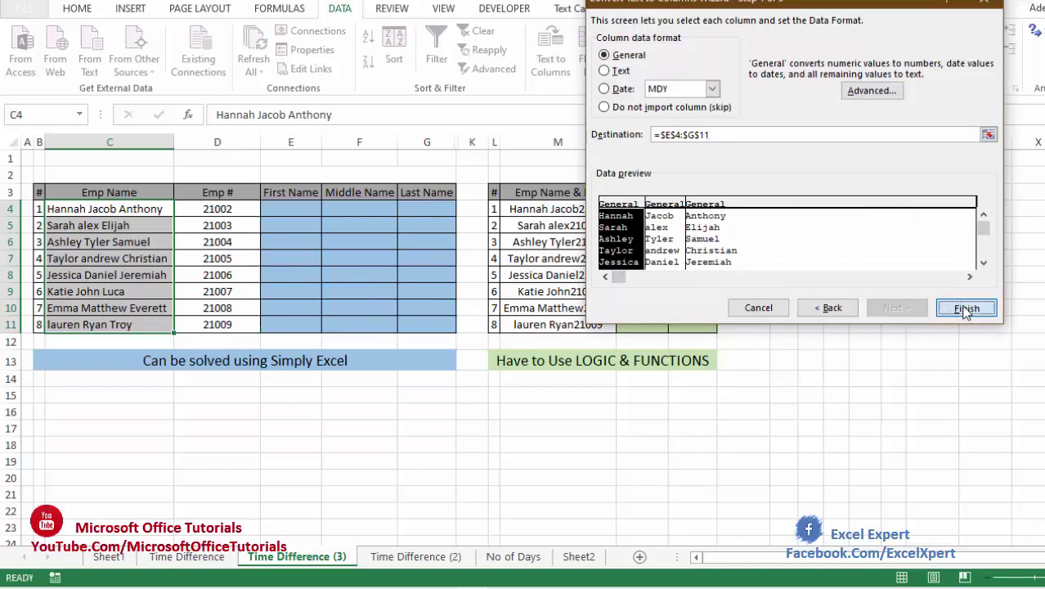
click(517, 332)
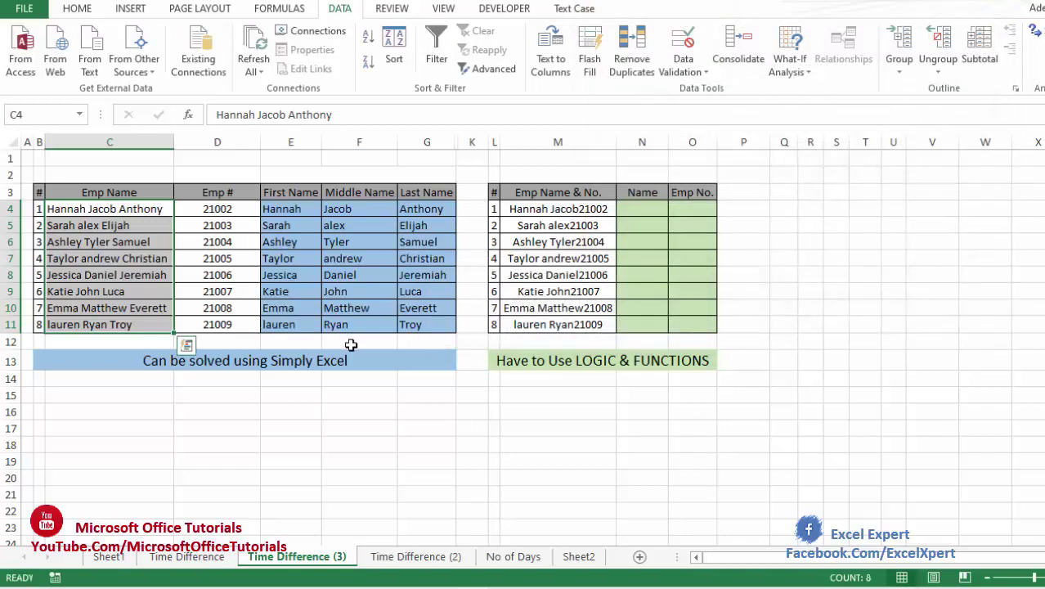
click(274, 307)
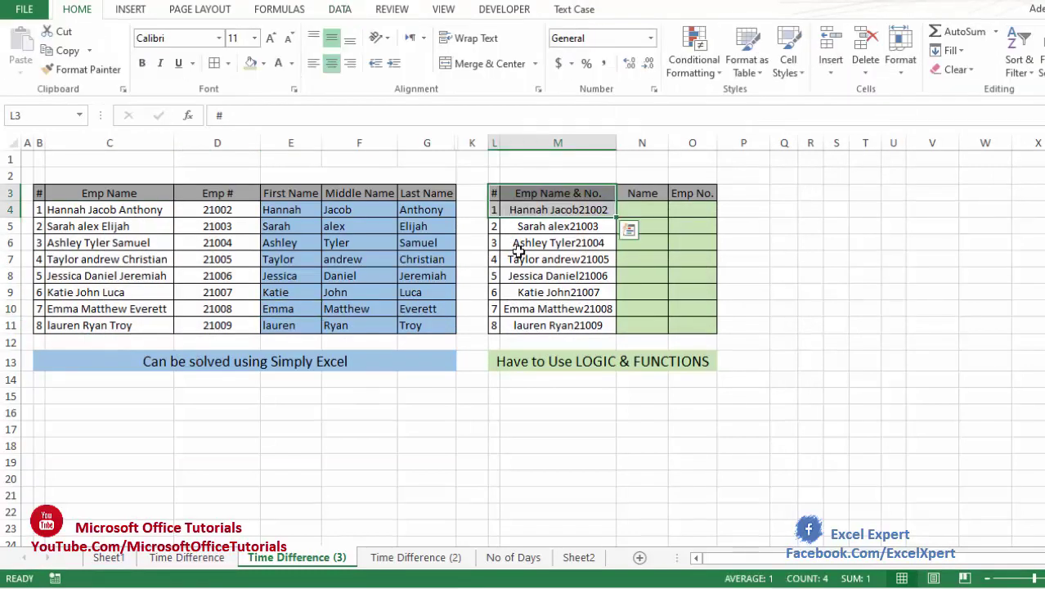
Examine the combined entries in the Emp Name & No. column and the empty Name and Emp No. columns beside them.
click(520, 255)
drag(487, 194, 646, 325)
click(642, 325)
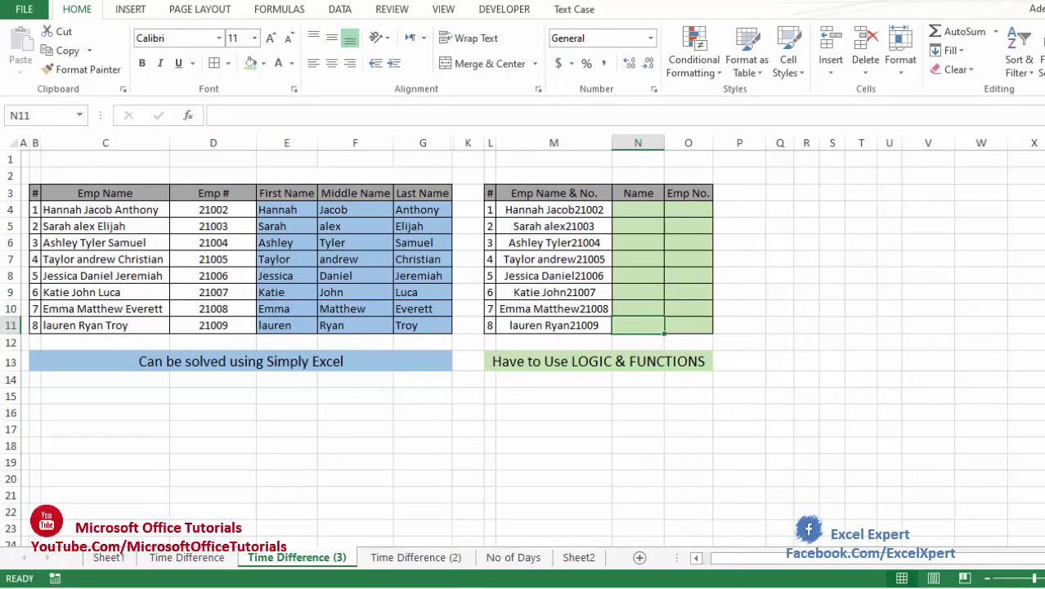
scroll(523, 343, right, 4)
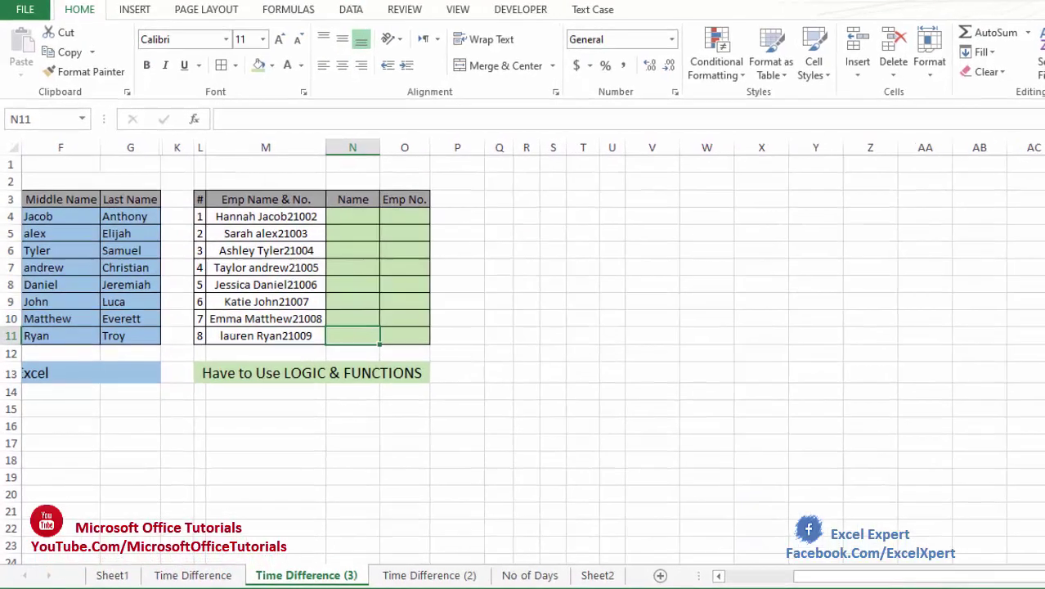
scroll(523, 343, right, 2)
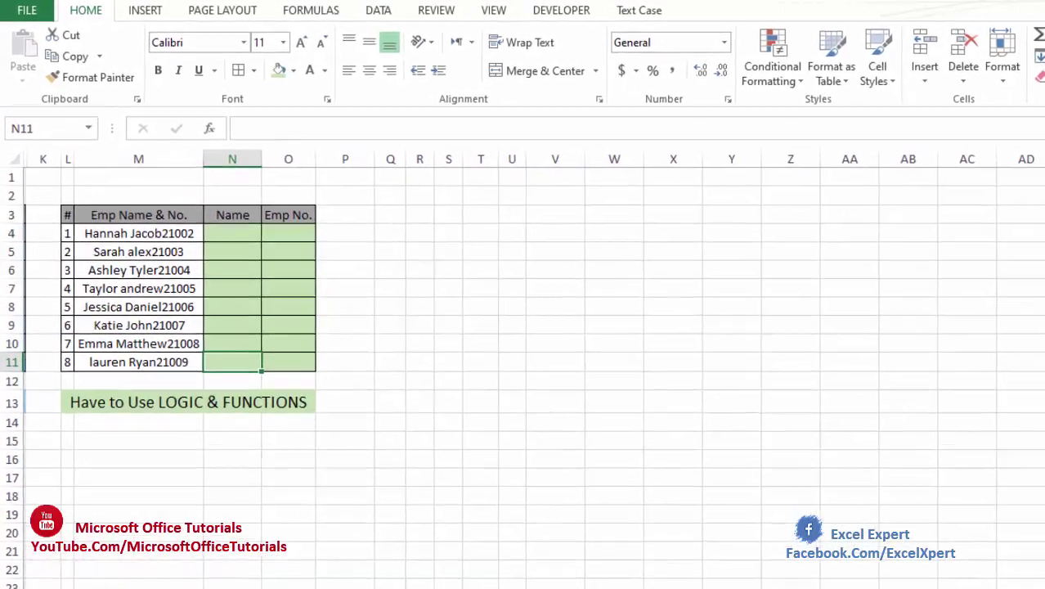
click(369, 394)
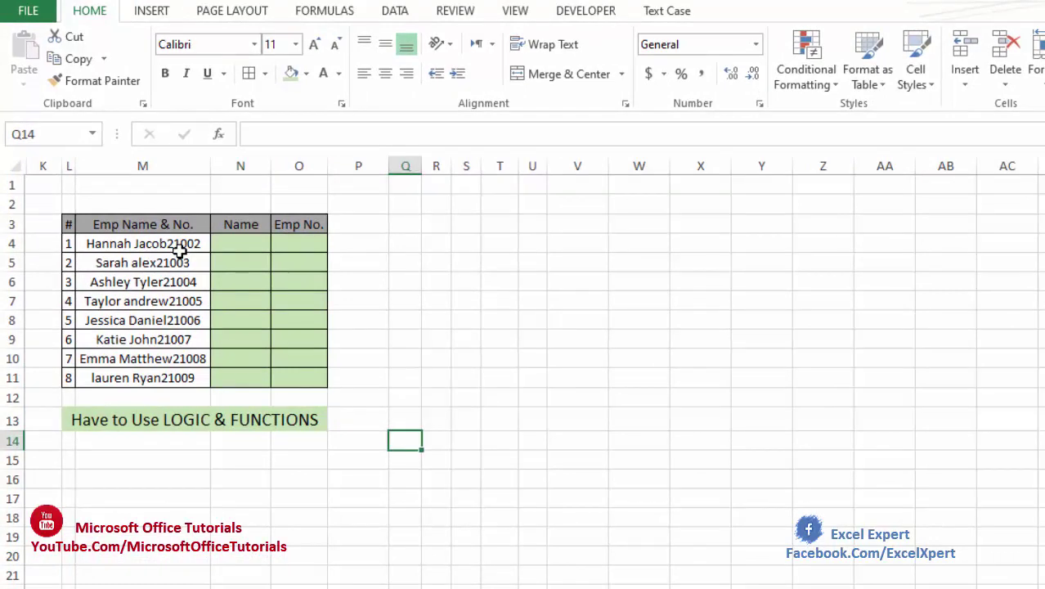
drag(179, 251, 175, 262)
click(163, 301)
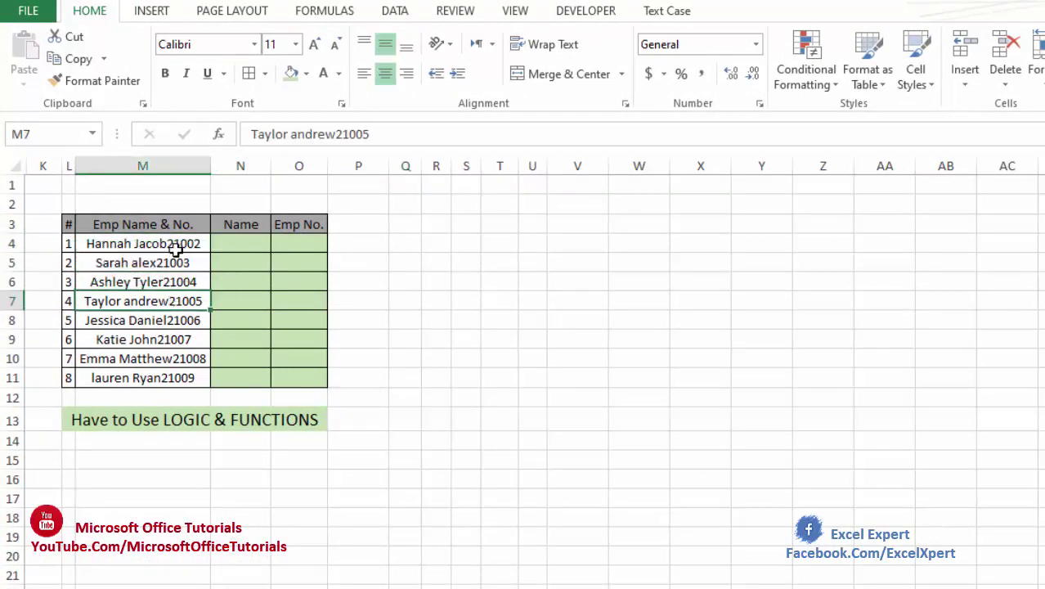
click(178, 243)
click(170, 281)
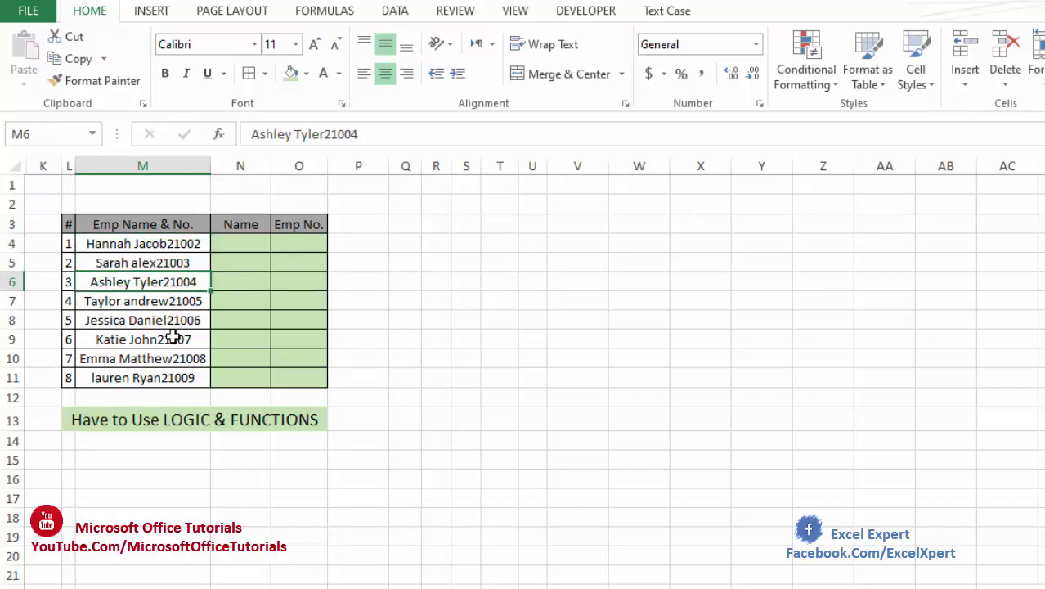
click(177, 376)
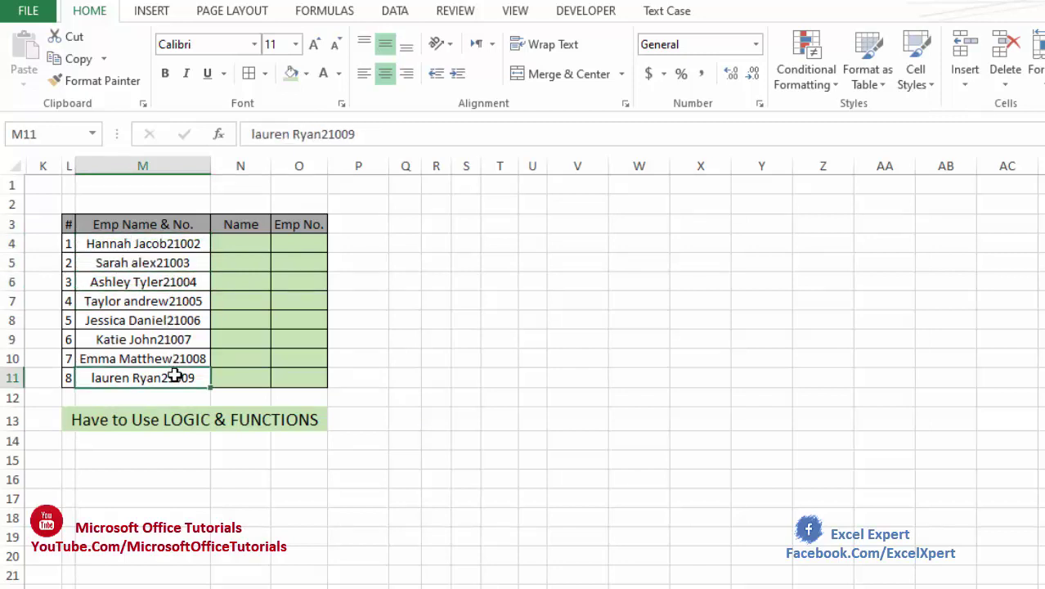
click(184, 246)
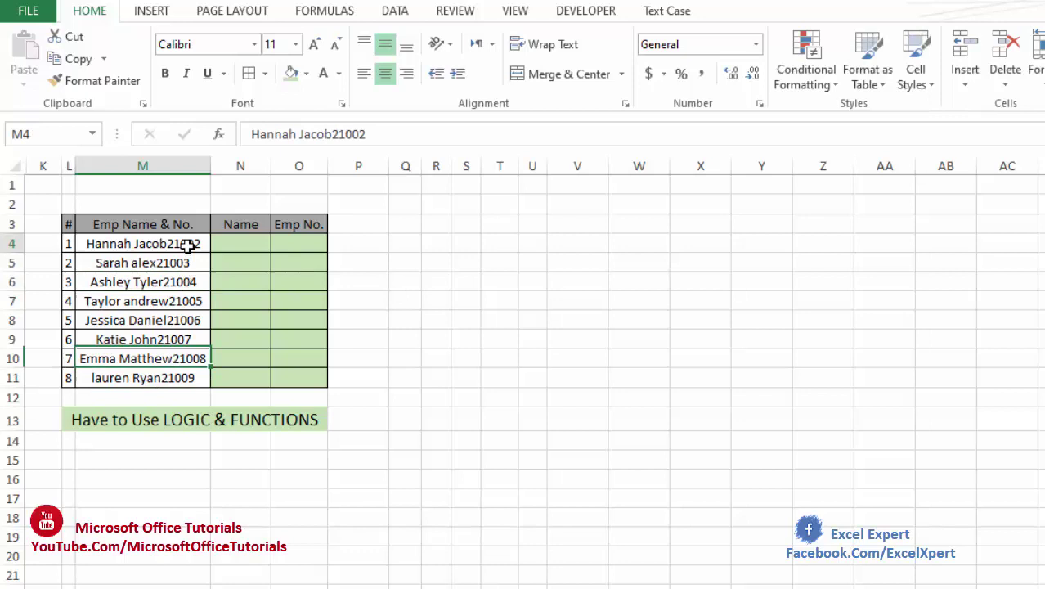
click(245, 241)
click(299, 243)
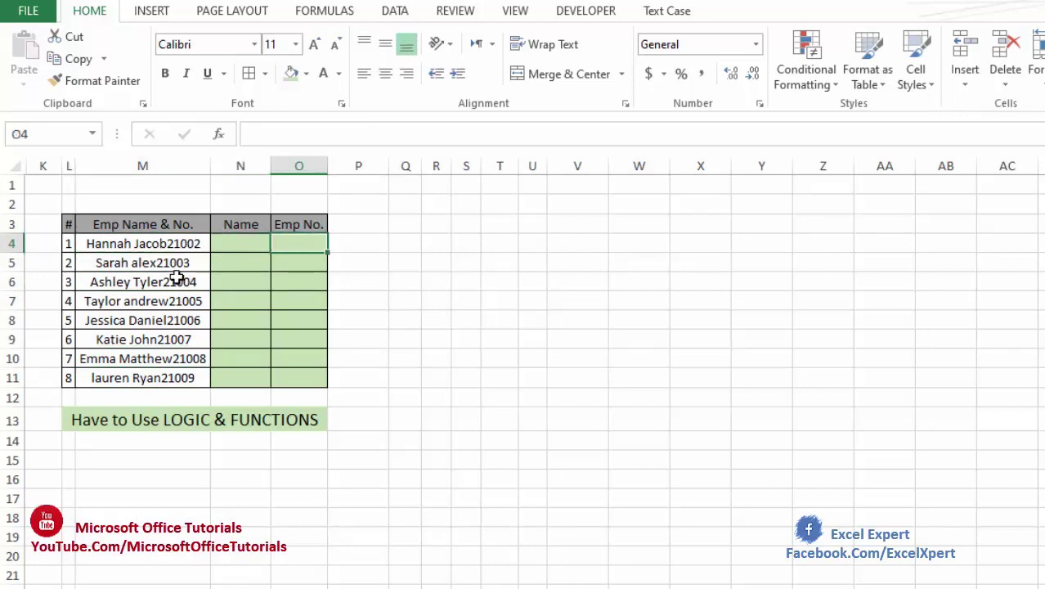
click(166, 320)
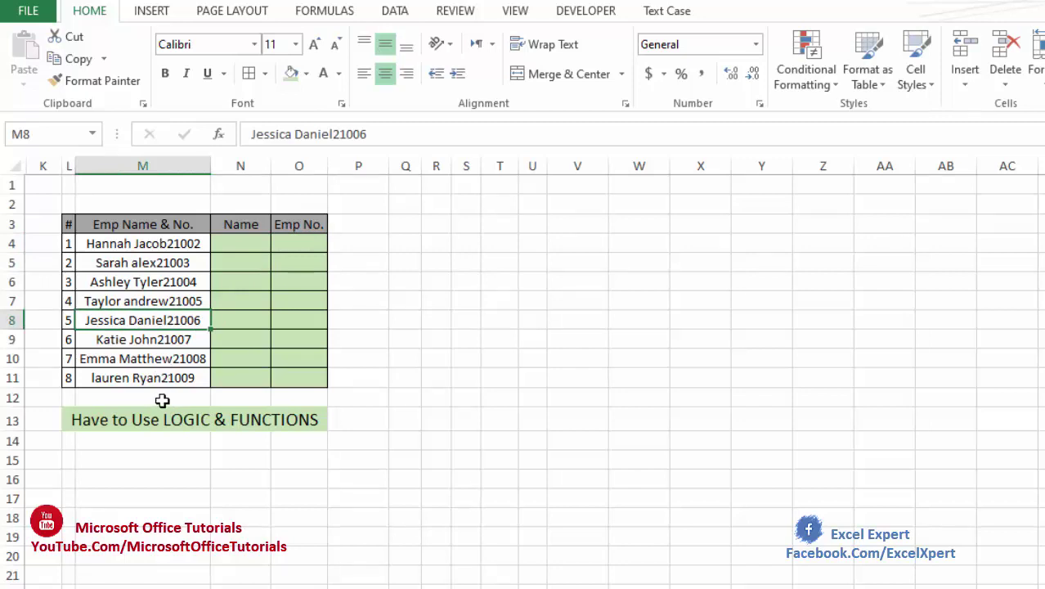
Set the font colour of the function labels in Q3:U3 to black.
drag(394, 224, 530, 216)
click(339, 74)
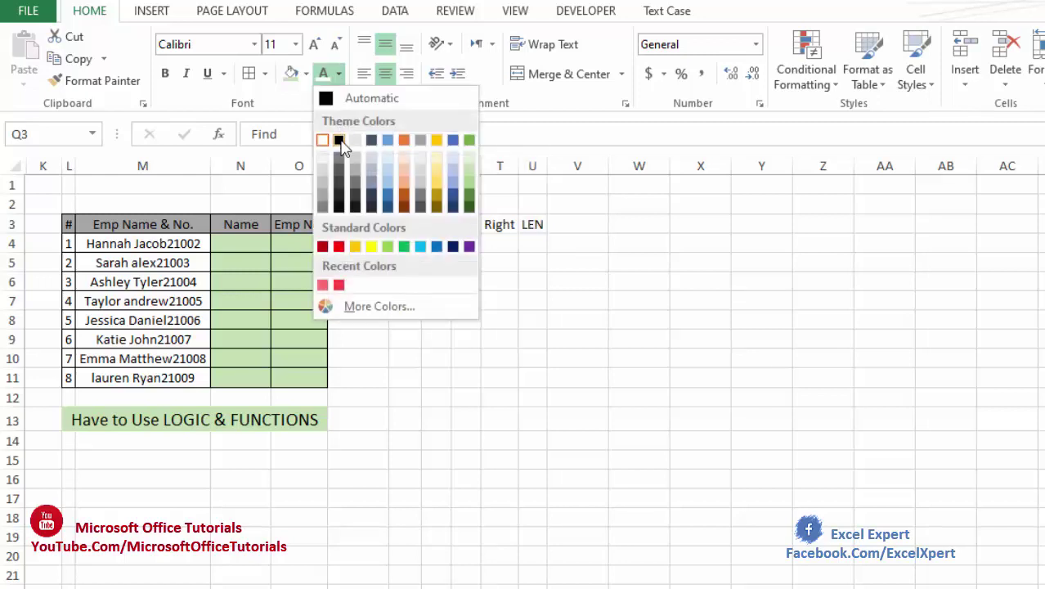
click(338, 140)
click(486, 260)
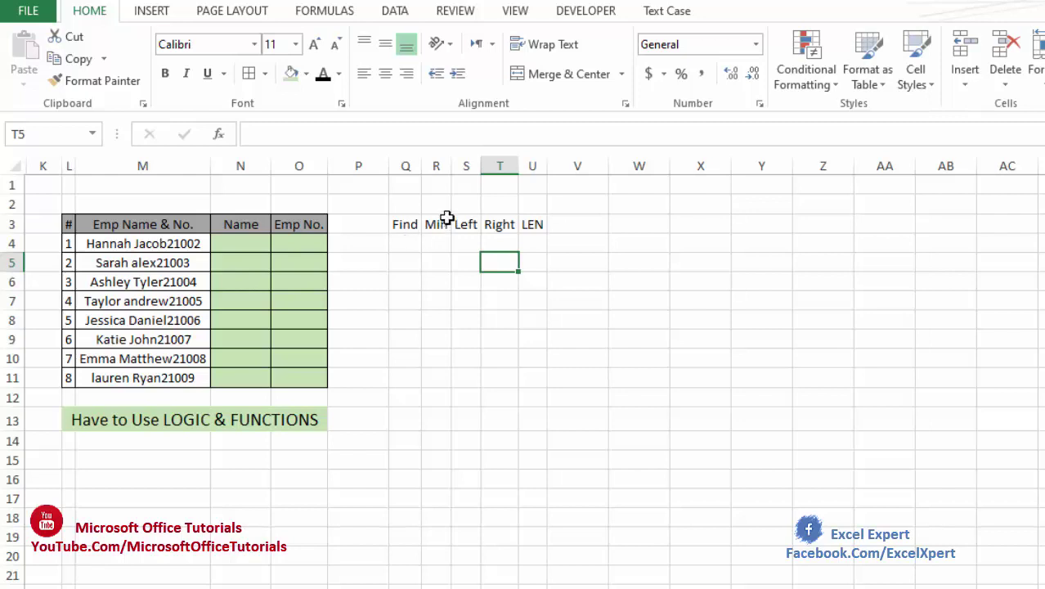
Enter the formula =FIND({0,1,2,3,4,5,6,7,8,9},M4) in cell Q4 below the Find label.
click(403, 224)
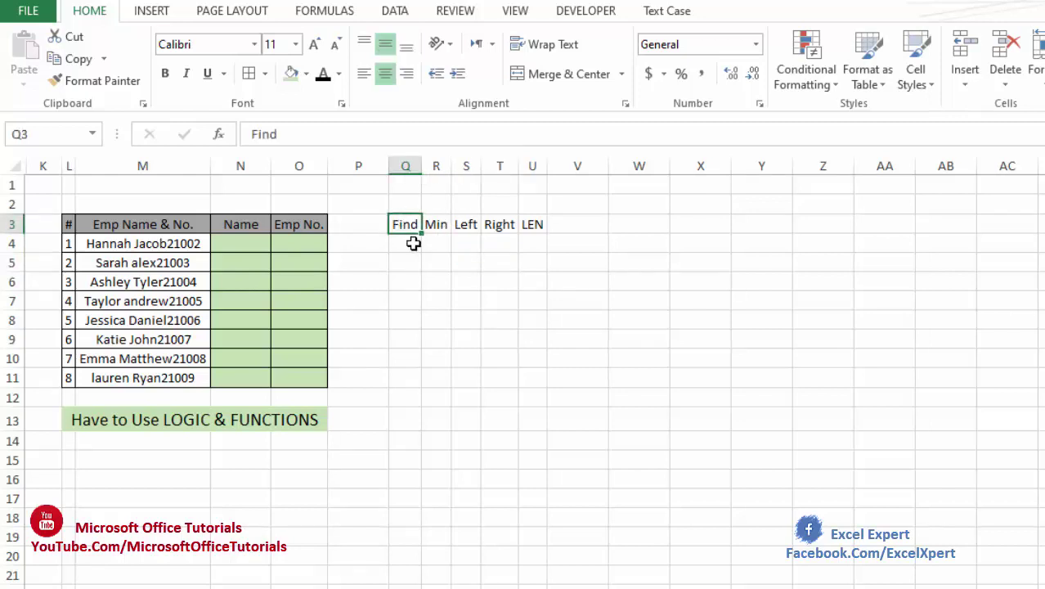
click(405, 243)
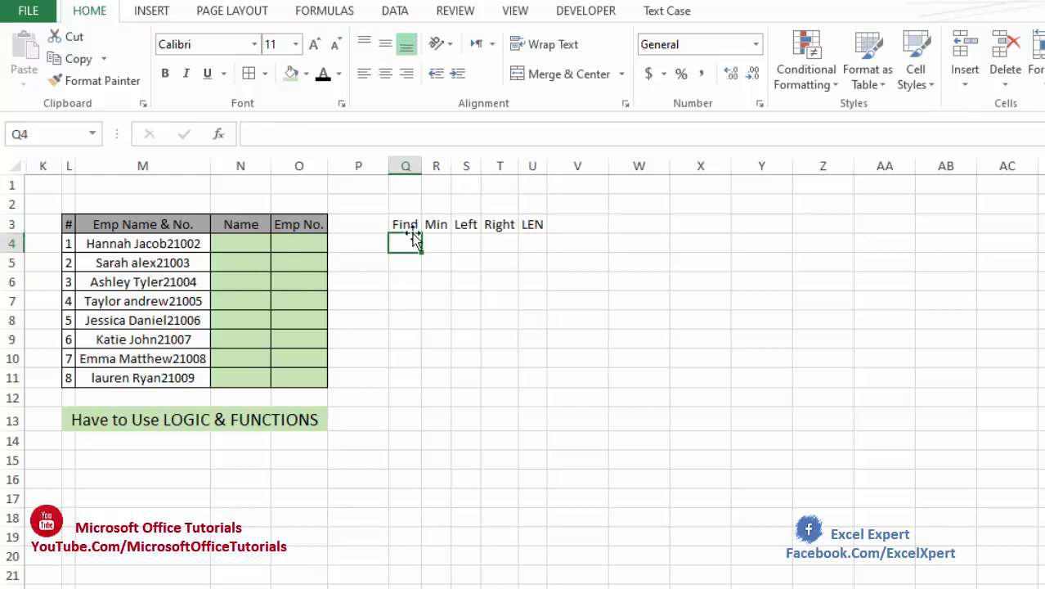
click(411, 228)
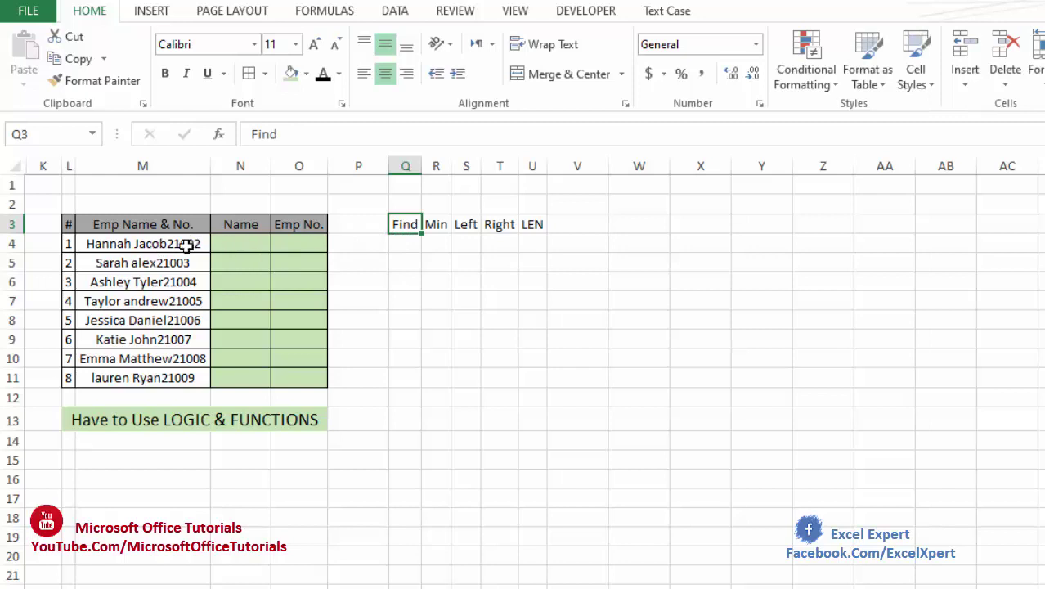
click(407, 247)
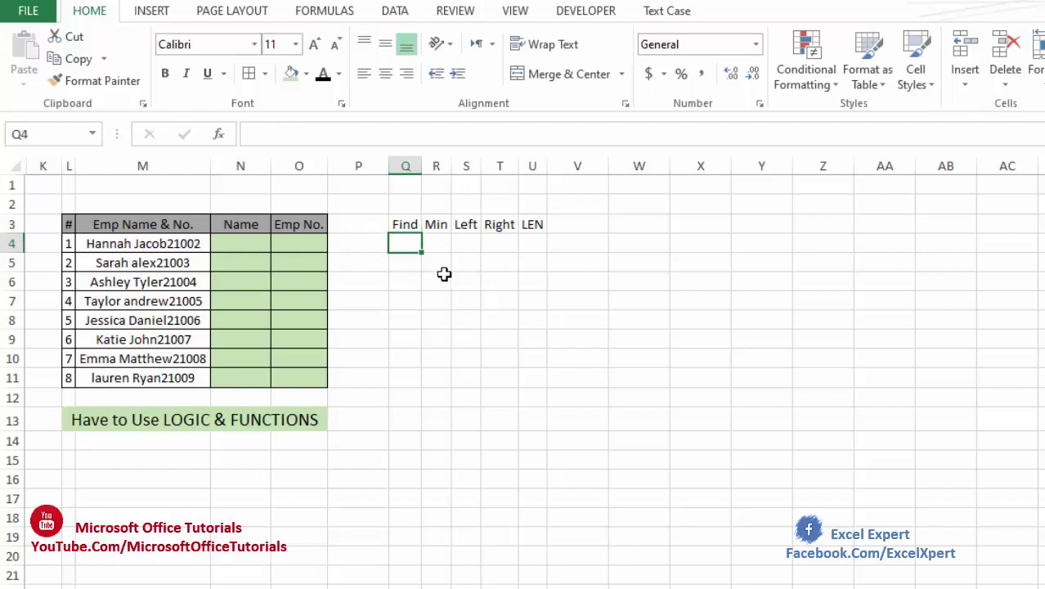
text(=FIND()
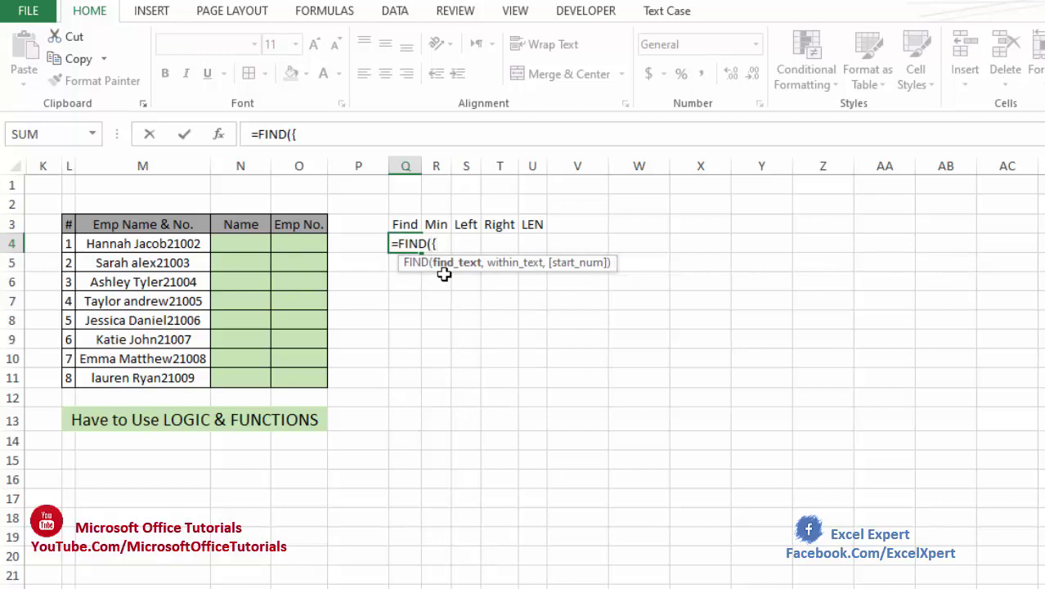
text({0,1,2,3,4,5,6,7,8,9)
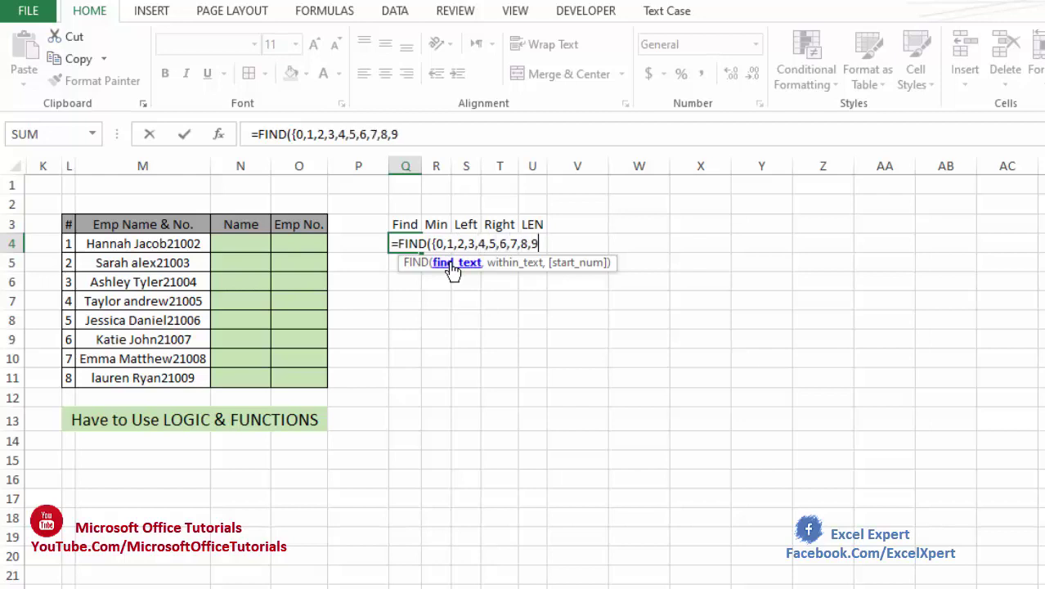
text(})
text(,)
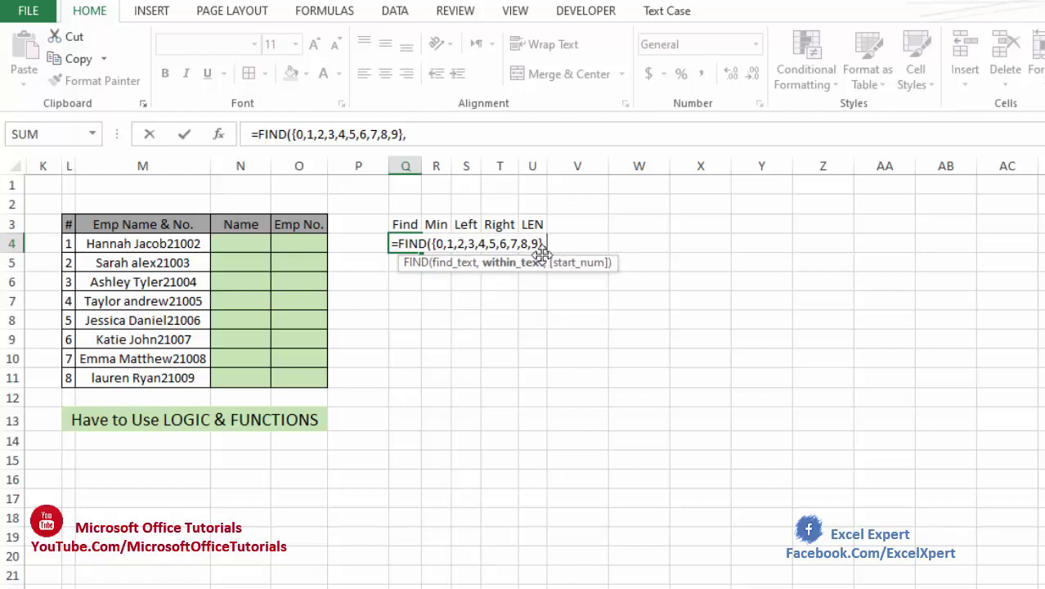
click(184, 244)
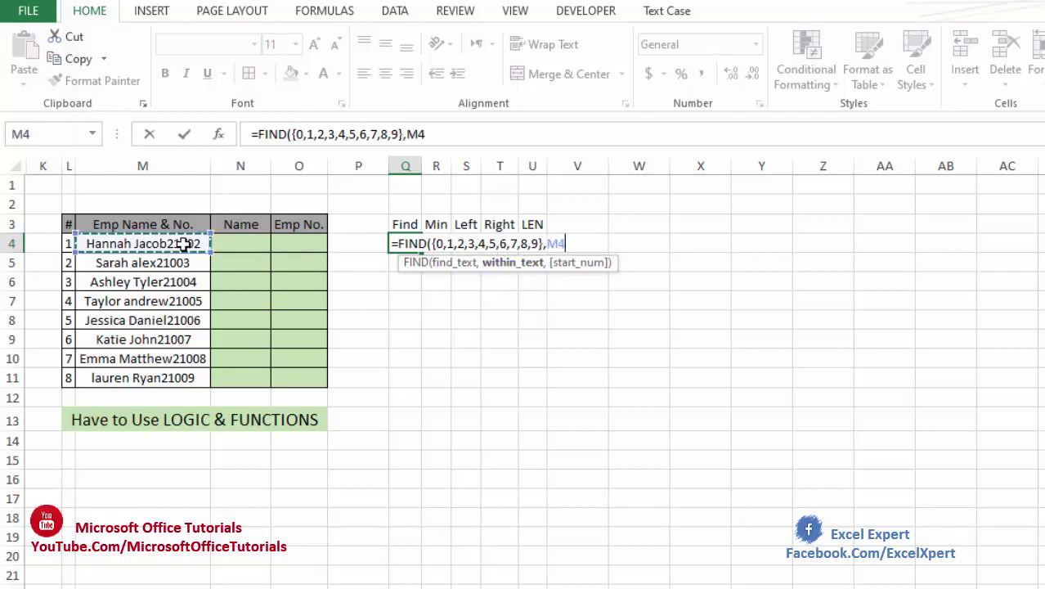
text())
key(Return)
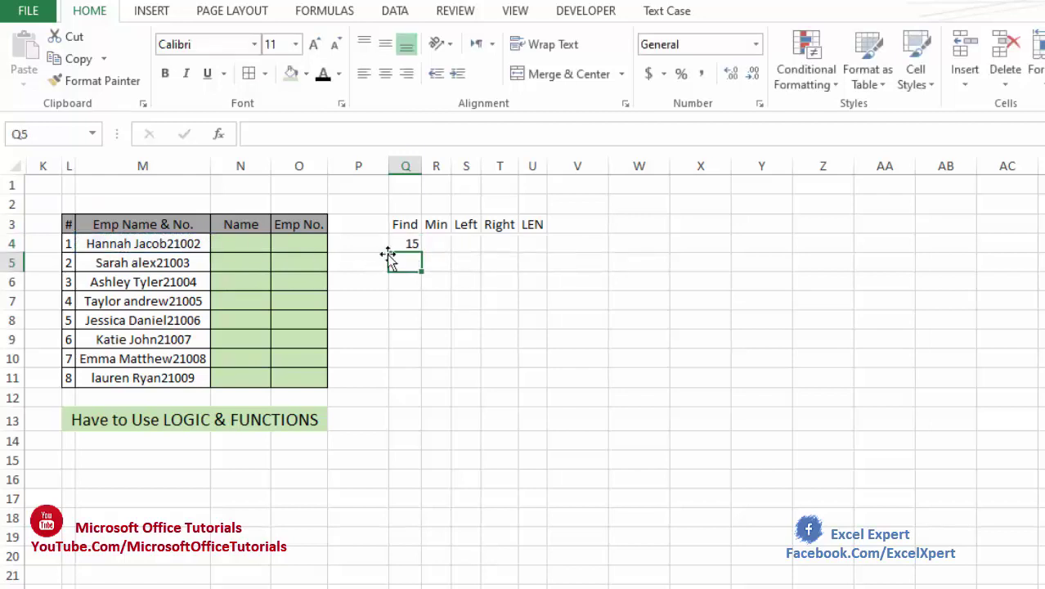
double_click(411, 242)
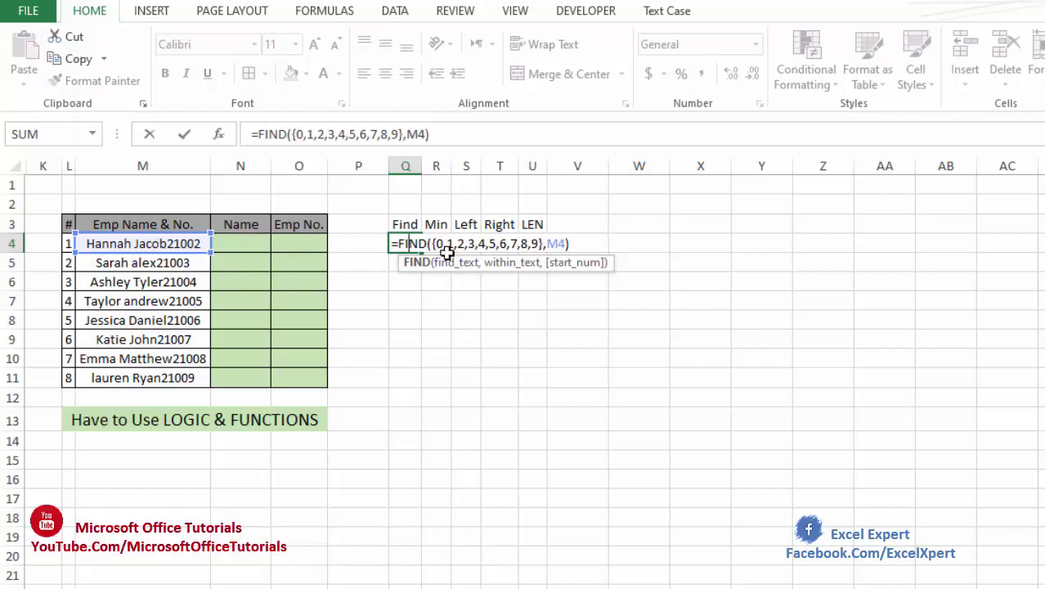
click(399, 243)
text(MIN()
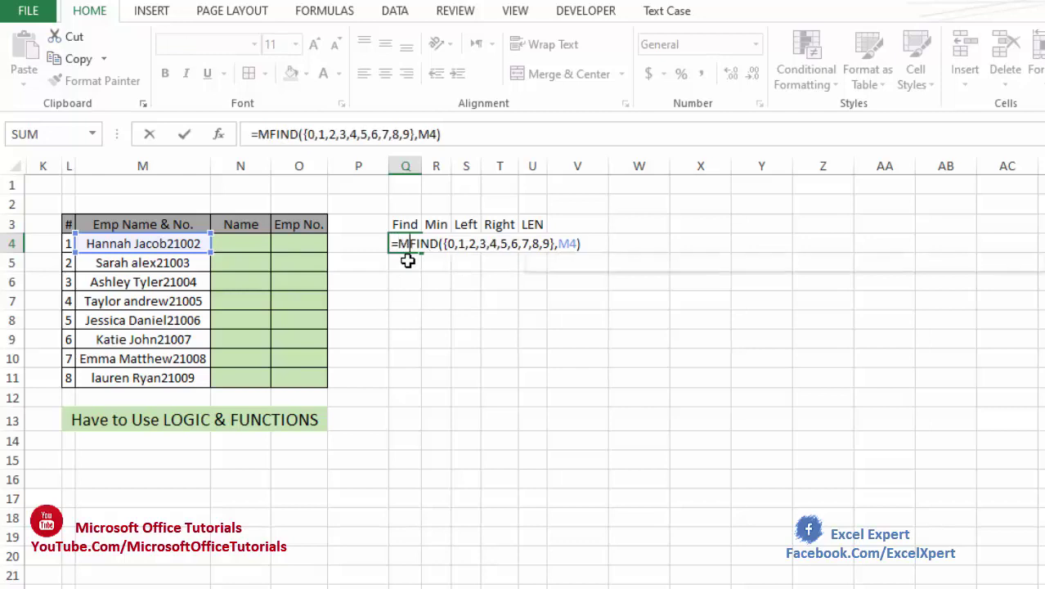
click(594, 244)
text(&)
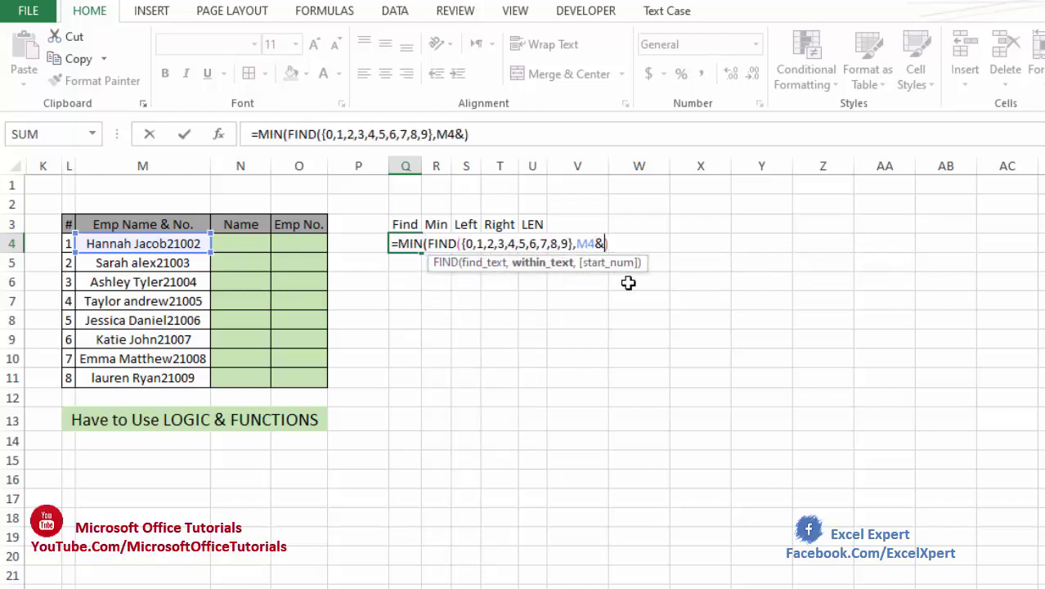
text("01234567899)
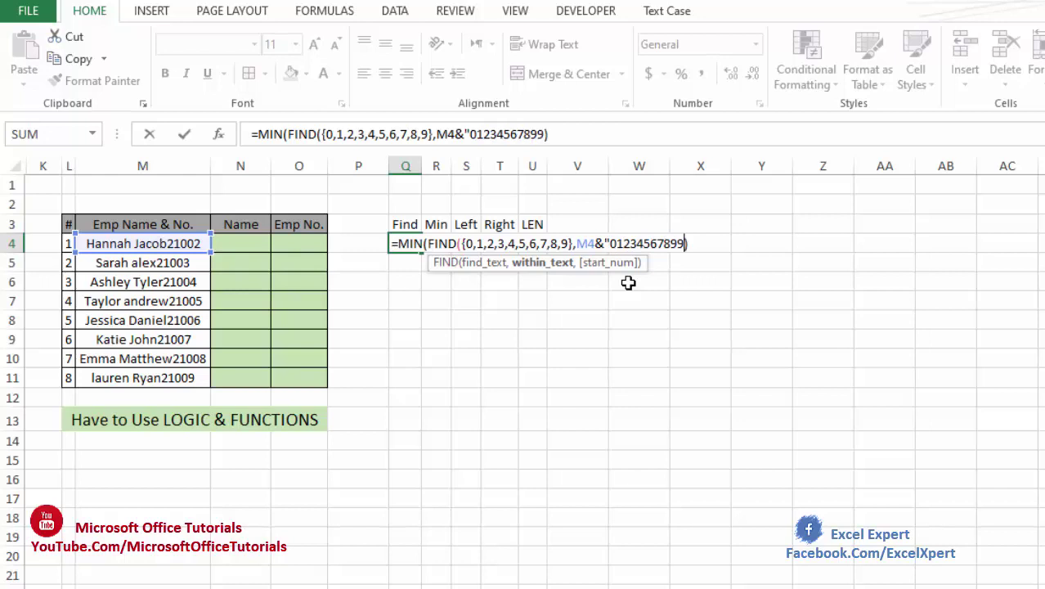
key(BackSpace)
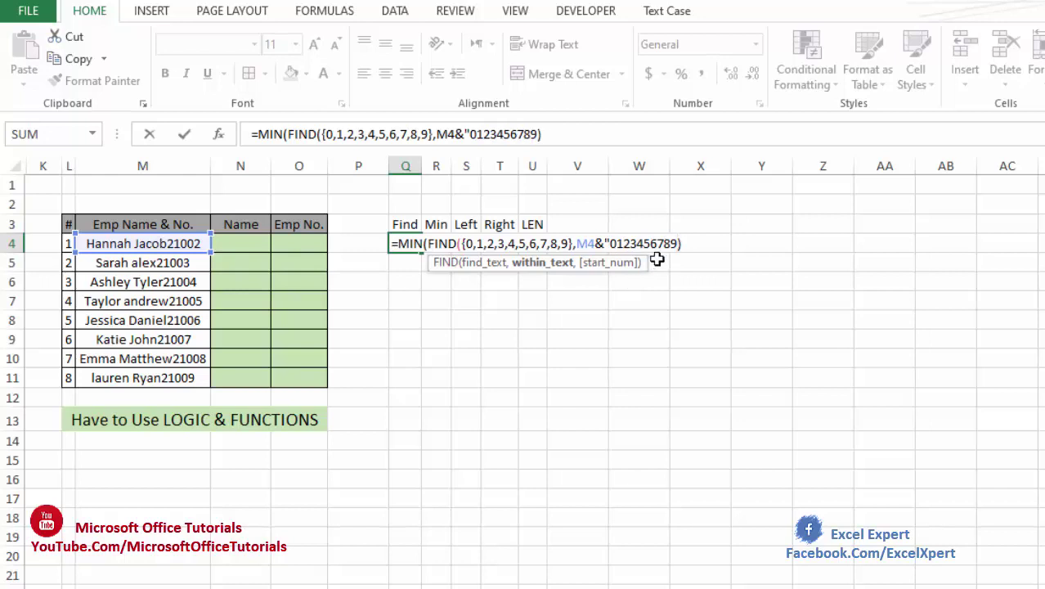
text(")
key(Return)
click(618, 402)
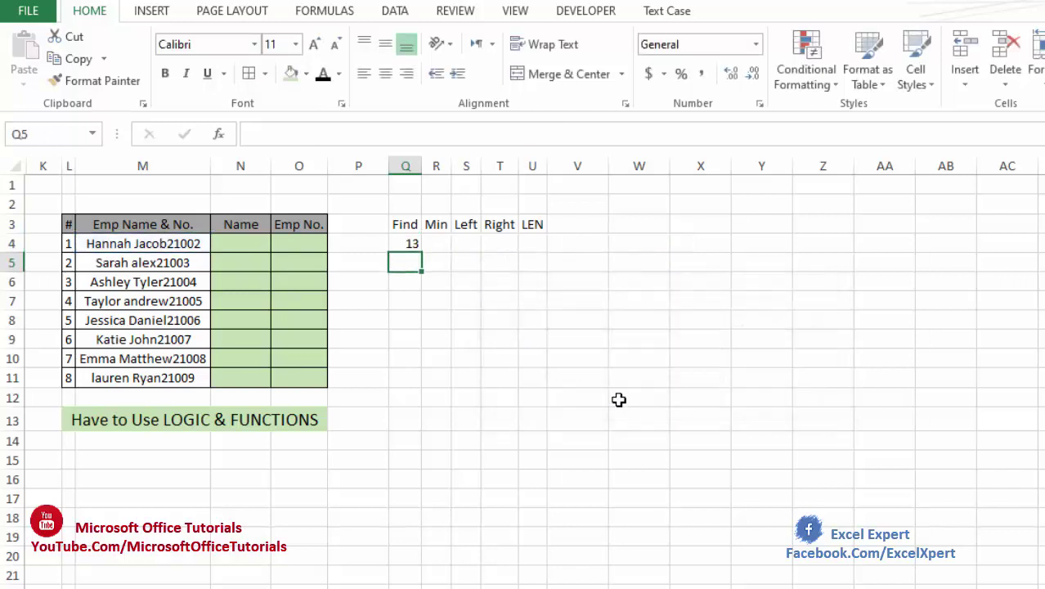
Evaluate the MIN and FIND formula in Q4 stage by stage with Evaluate Formula, then close the evaluation.
click(407, 244)
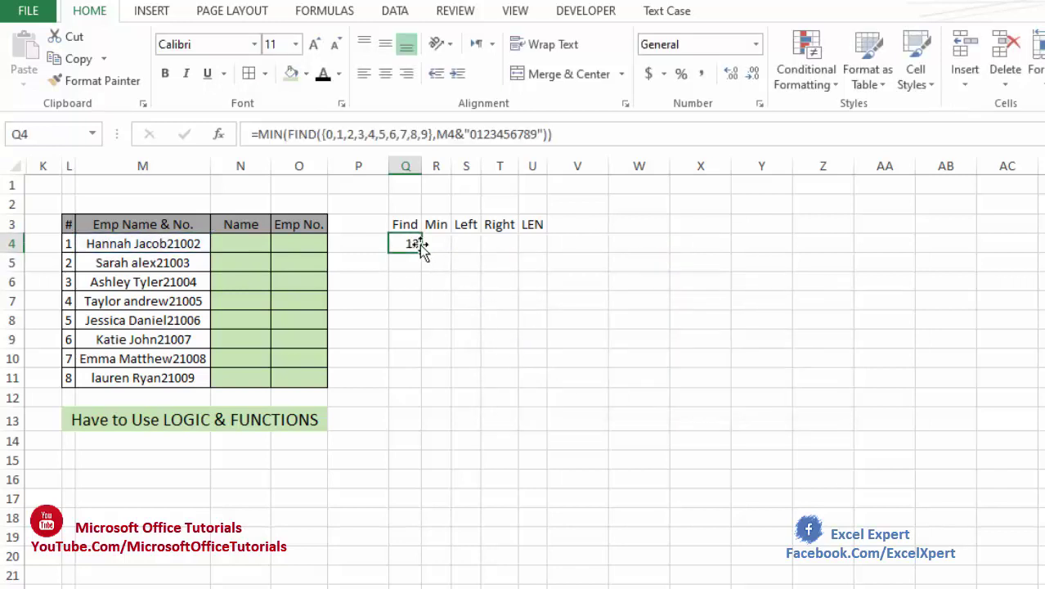
click(324, 18)
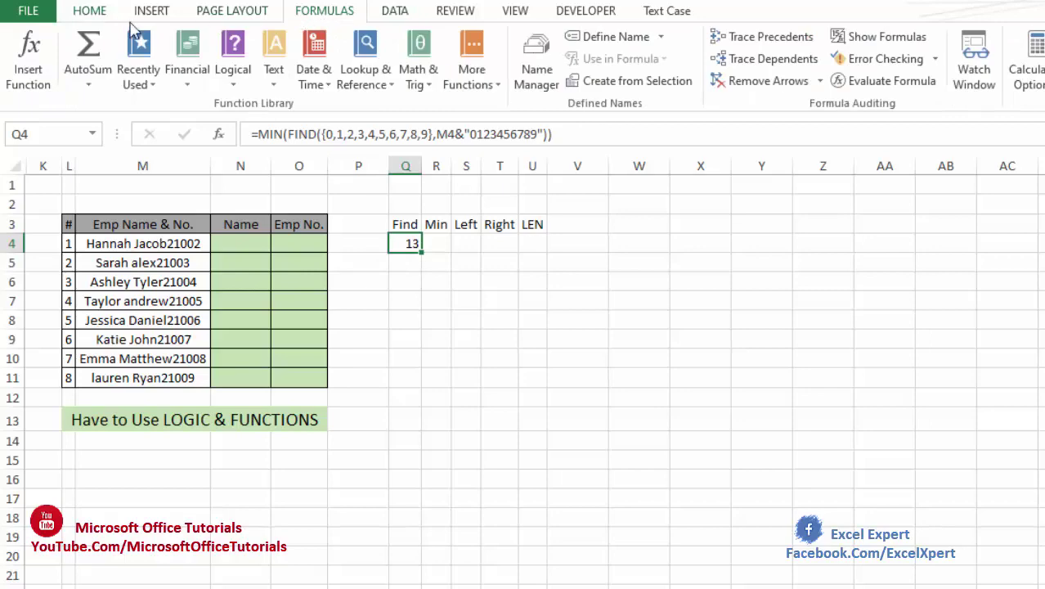
click(916, 80)
drag(810, 76, 288, 275)
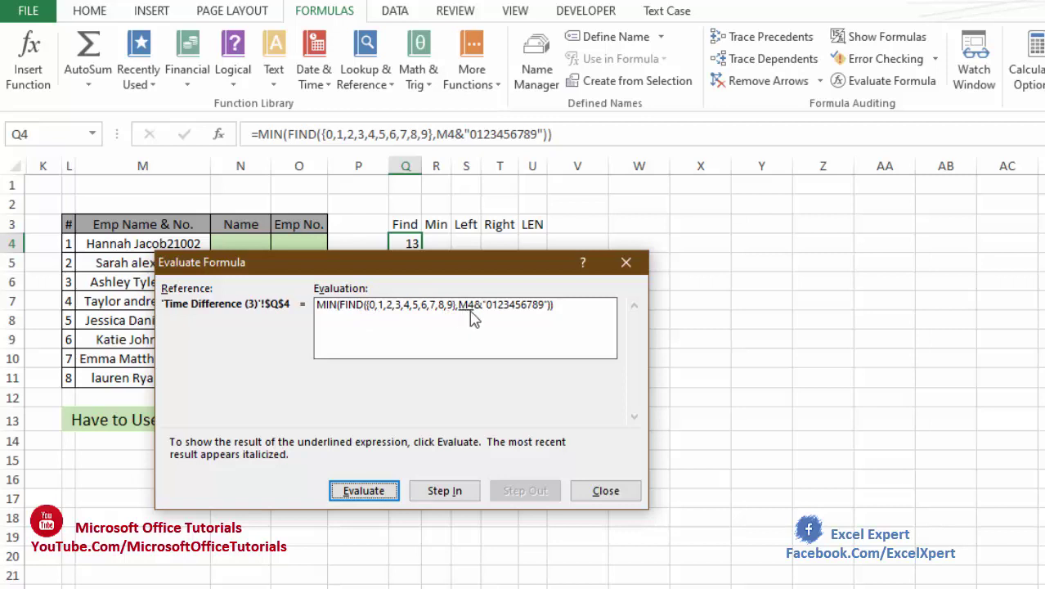
drag(476, 264, 491, 308)
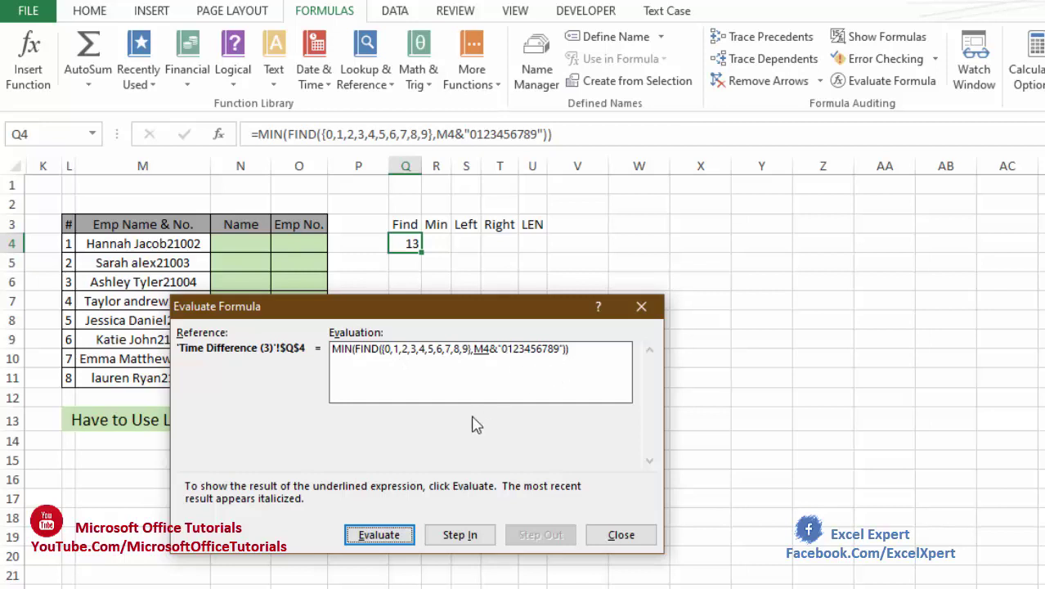
click(392, 535)
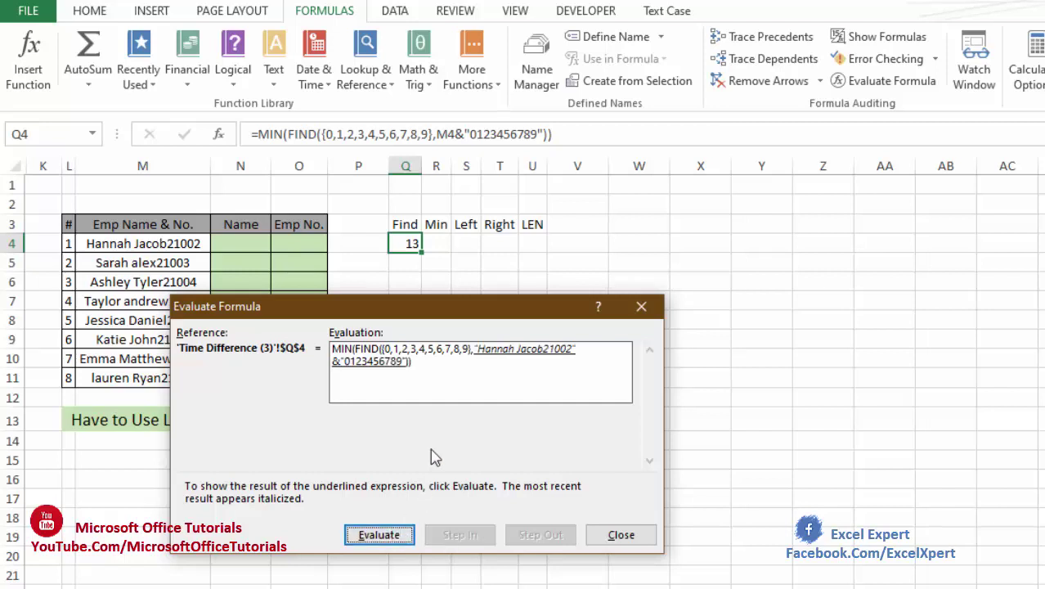
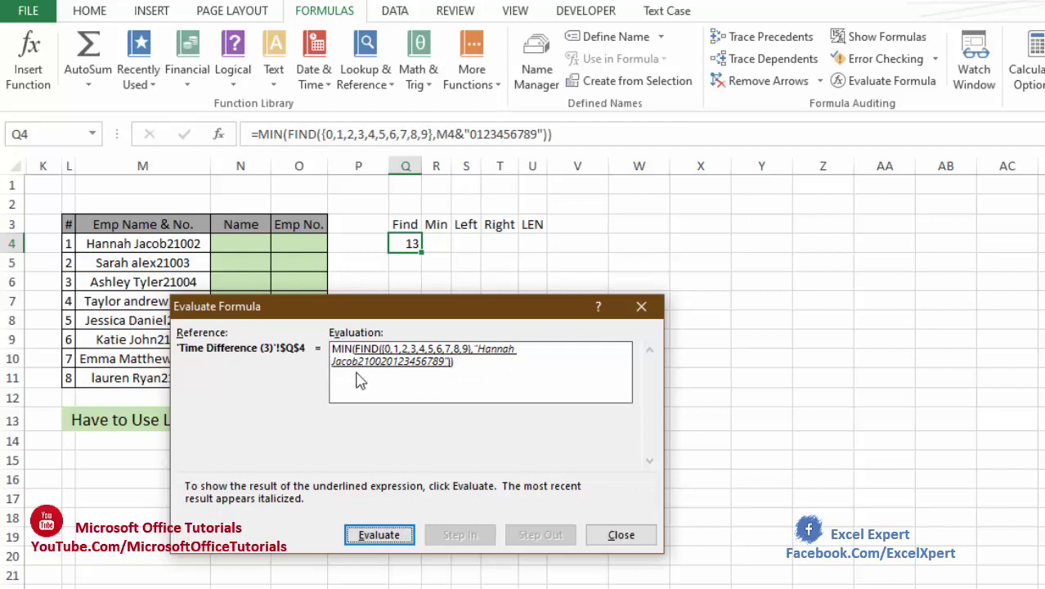
click(394, 536)
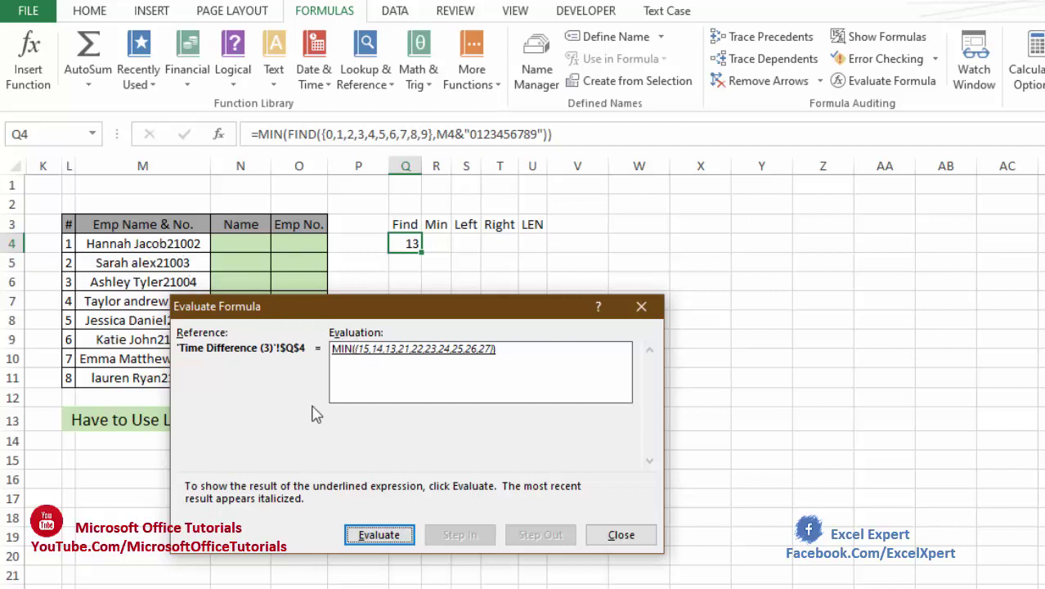
click(378, 536)
click(615, 533)
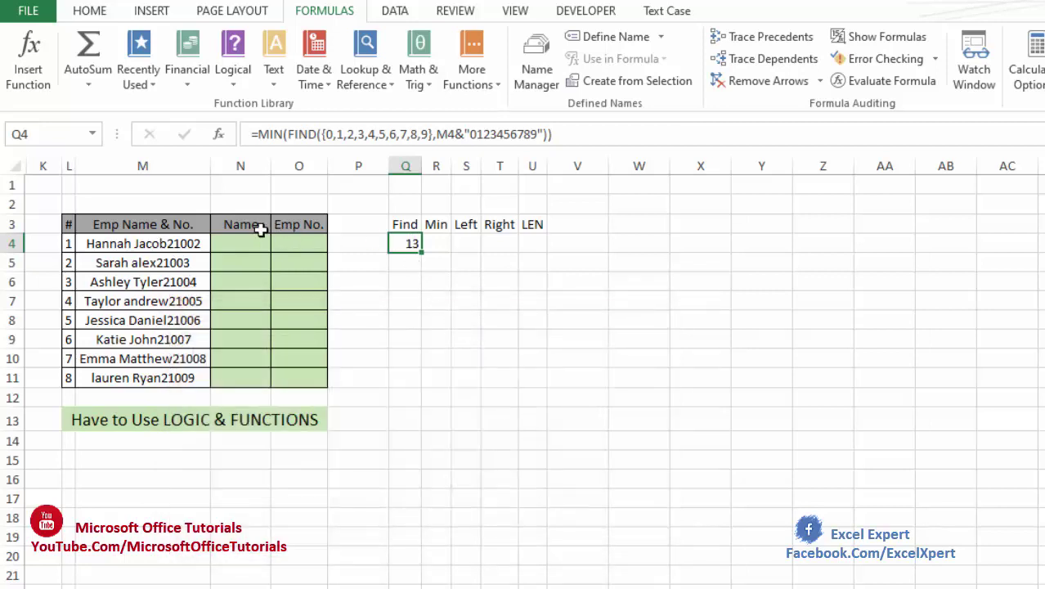
Examine where the name ends and the employee number begins in the combined entry in M4.
click(167, 242)
key(ctrl+Down)
double_click(174, 244)
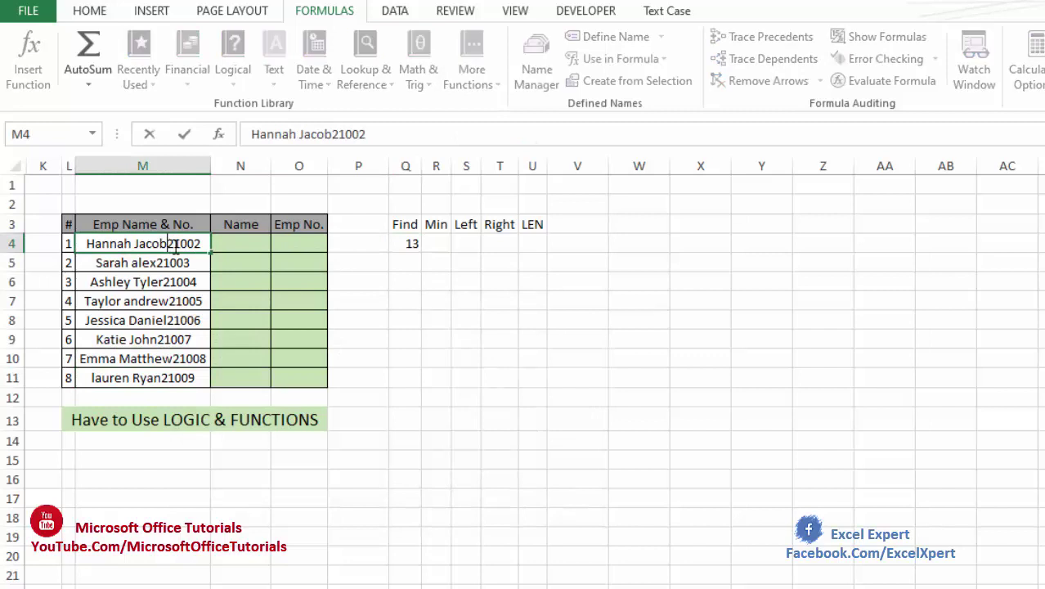
drag(165, 243, 83, 240)
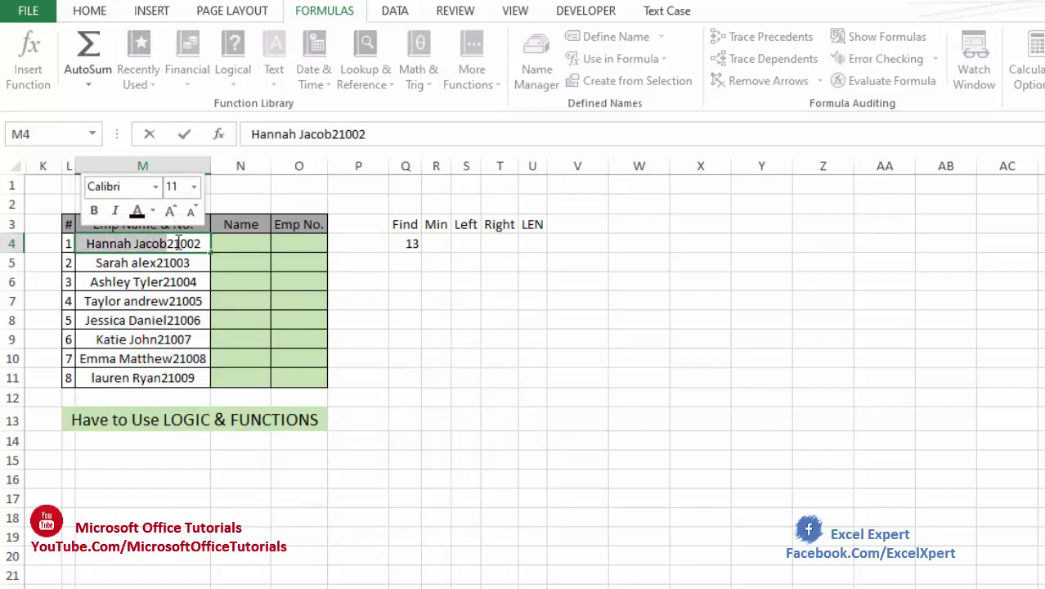
drag(168, 243, 190, 243)
key(Return)
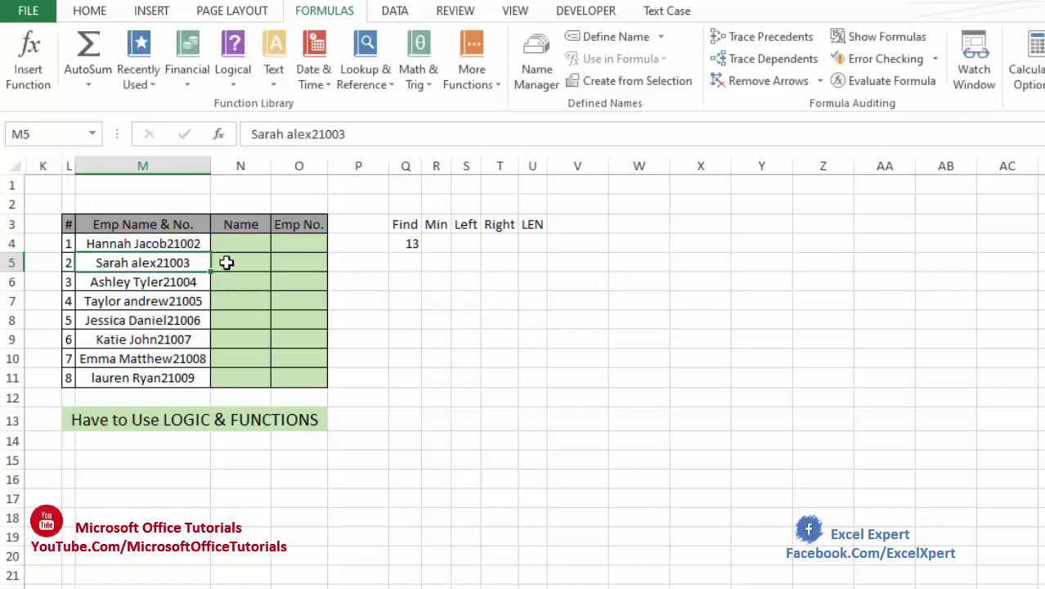
click(159, 242)
double_click(167, 243)
drag(165, 243, 77, 243)
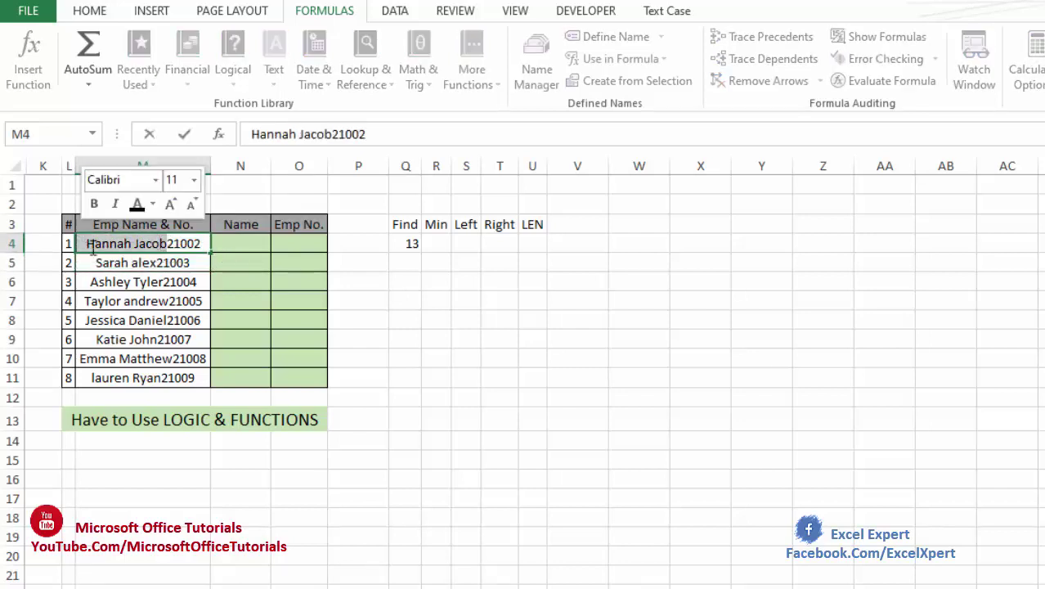
click(159, 262)
click(164, 243)
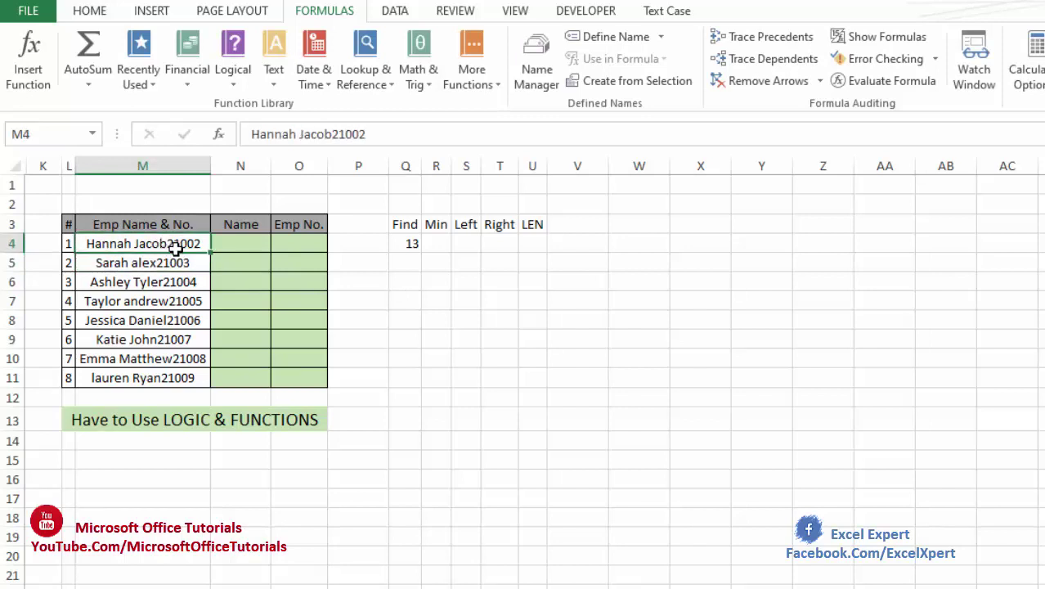
Compare the digit position calculated in Q4 with the length of the name part in M4, for use with LEFT.
click(472, 244)
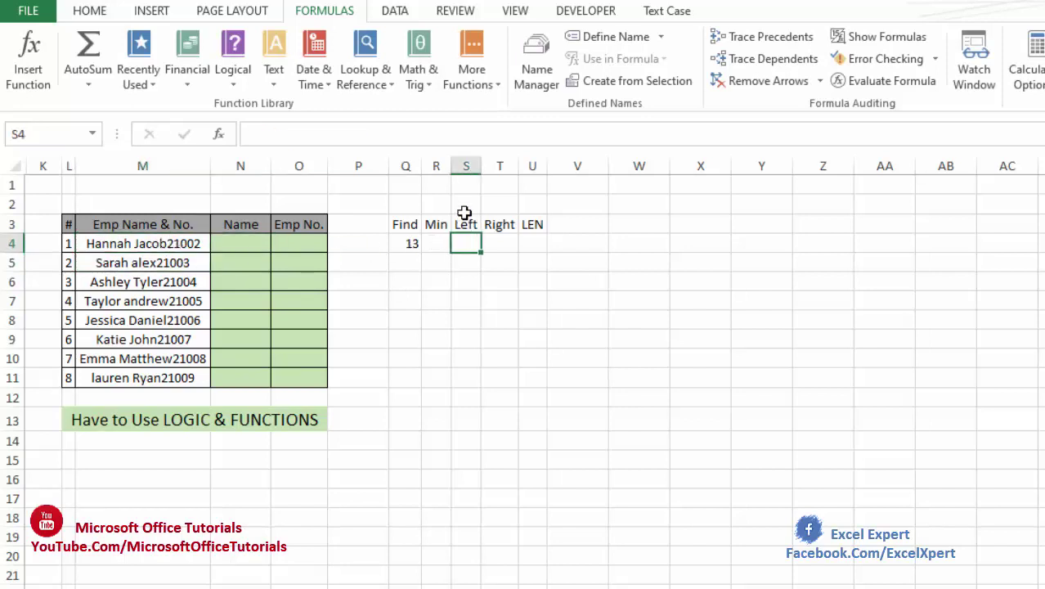
click(464, 221)
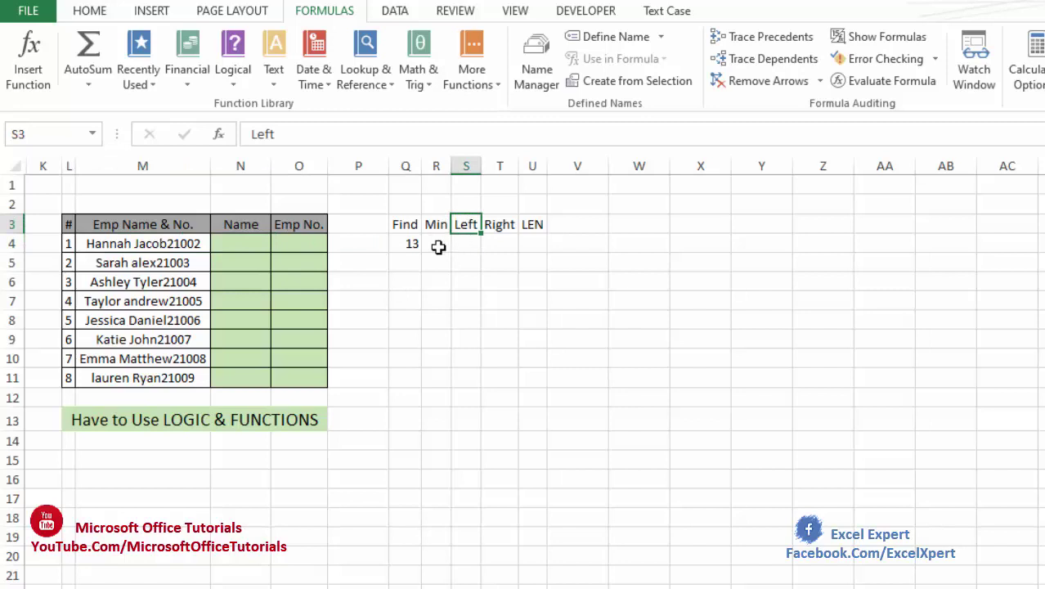
click(169, 243)
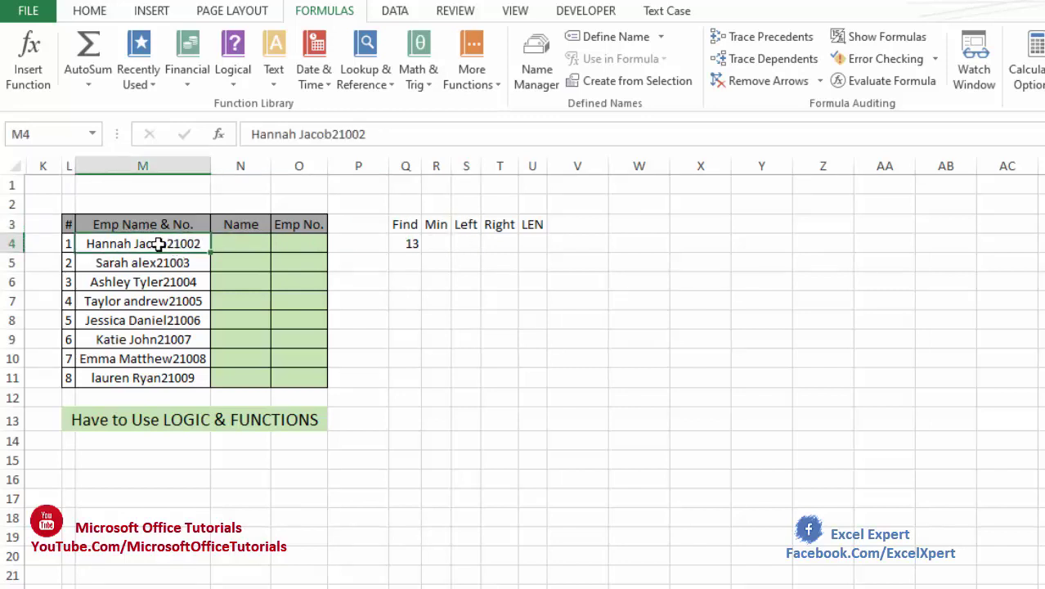
click(439, 232)
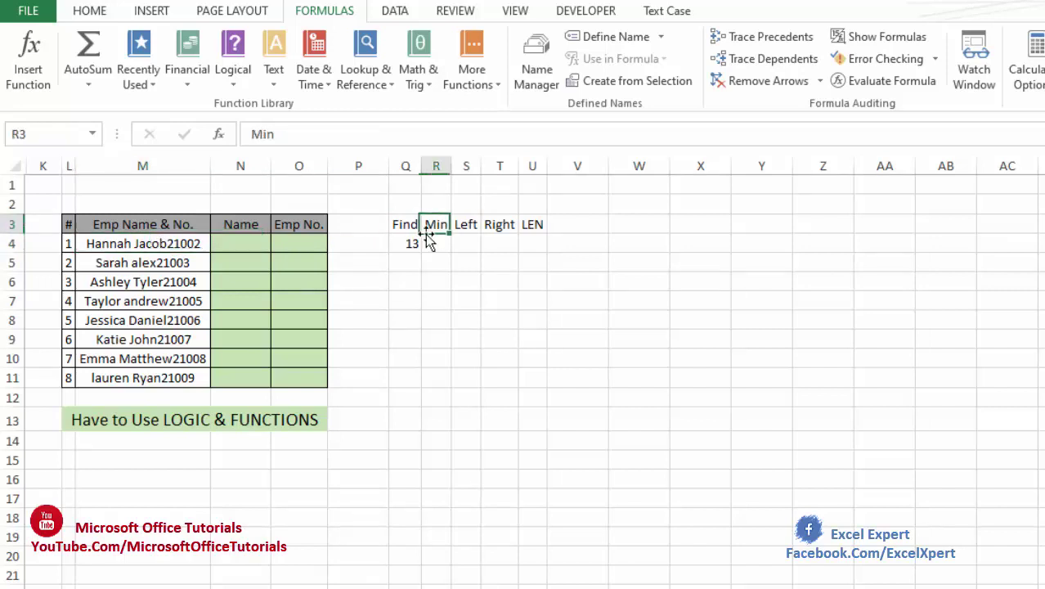
click(260, 247)
click(152, 247)
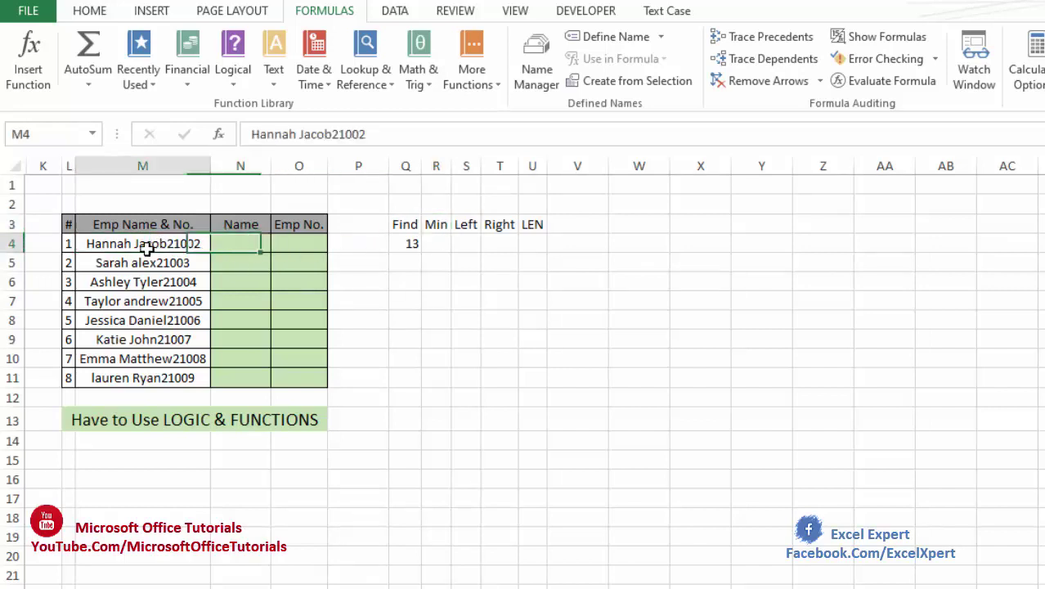
click(408, 244)
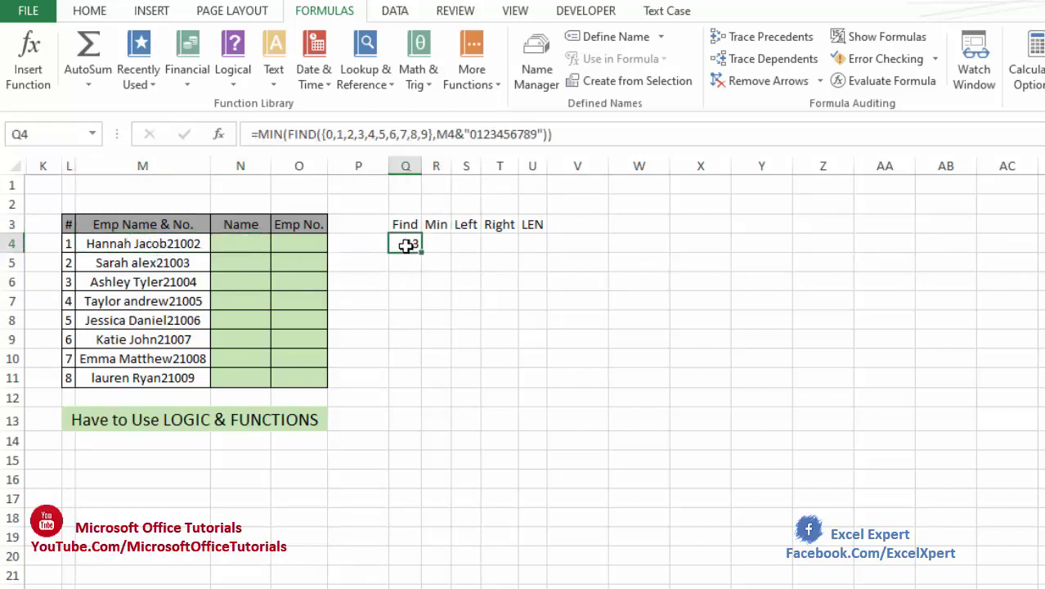
click(166, 244)
double_click(166, 243)
key(Return)
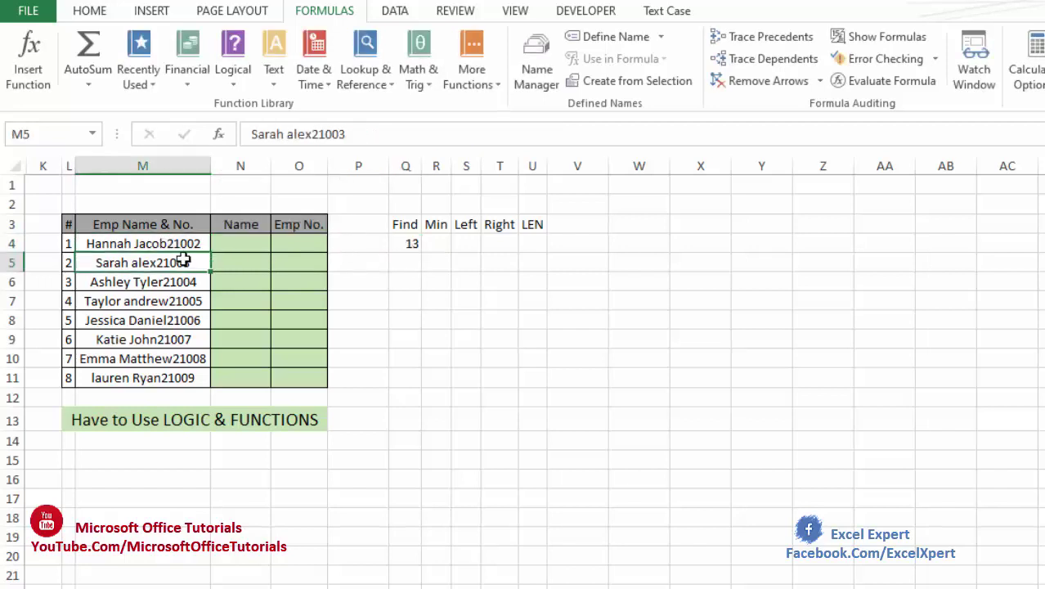
double_click(166, 244)
drag(166, 244, 78, 244)
click(81, 280)
Enter =LEFT(M4,(Q4-1)) in the first Name cell, N4, and fit column N's width to its contents.
click(249, 243)
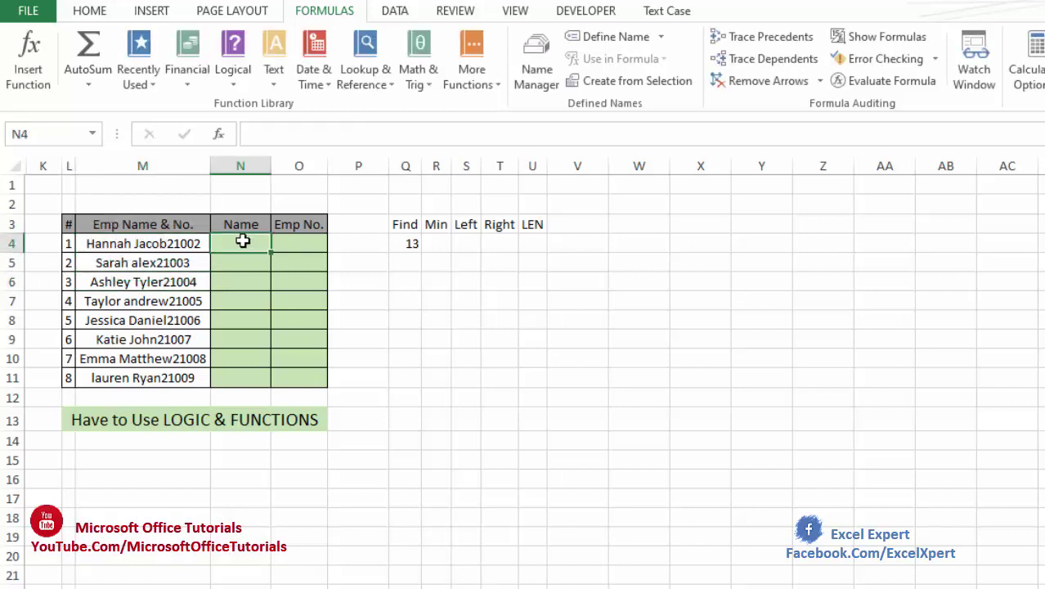
text(=LEFT()
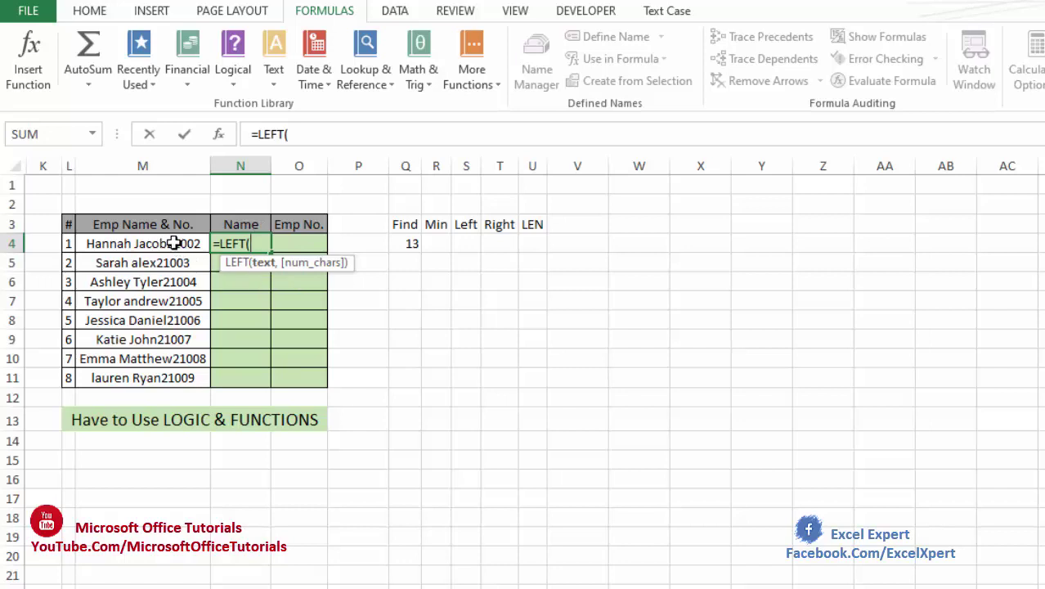
click(174, 243)
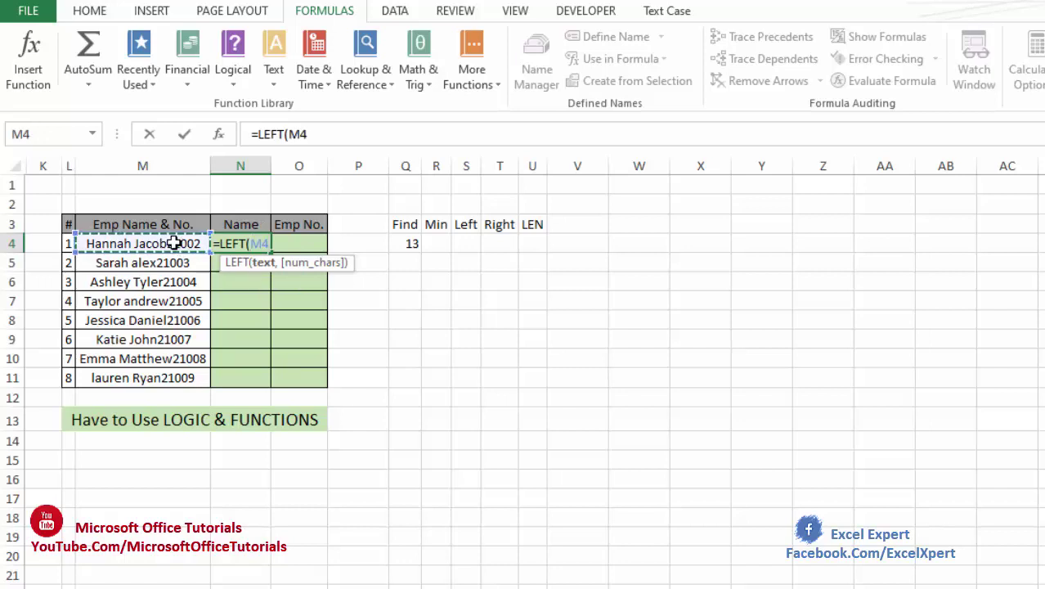
text(,()
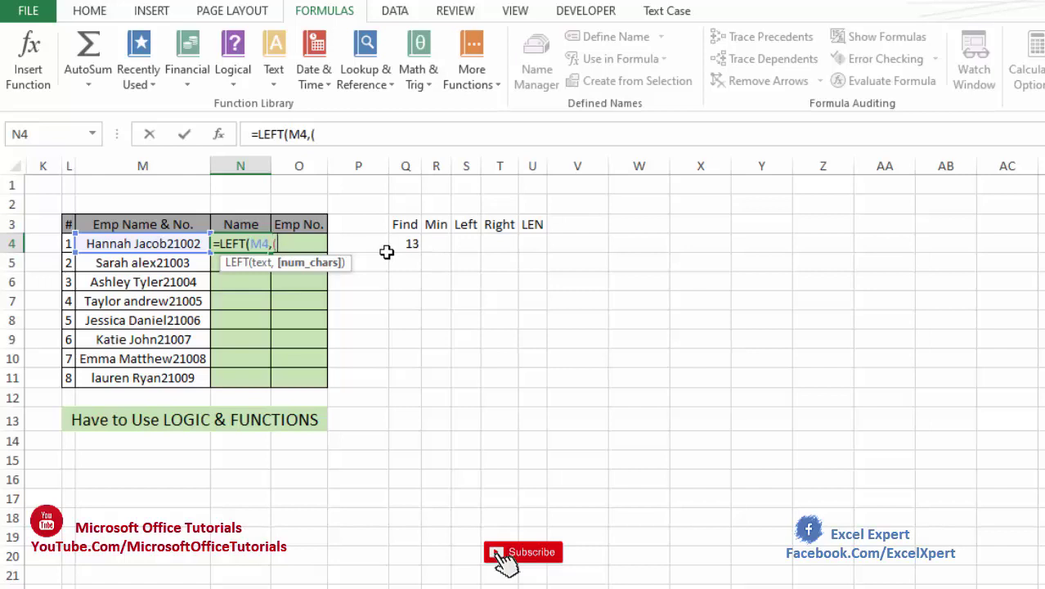
click(402, 246)
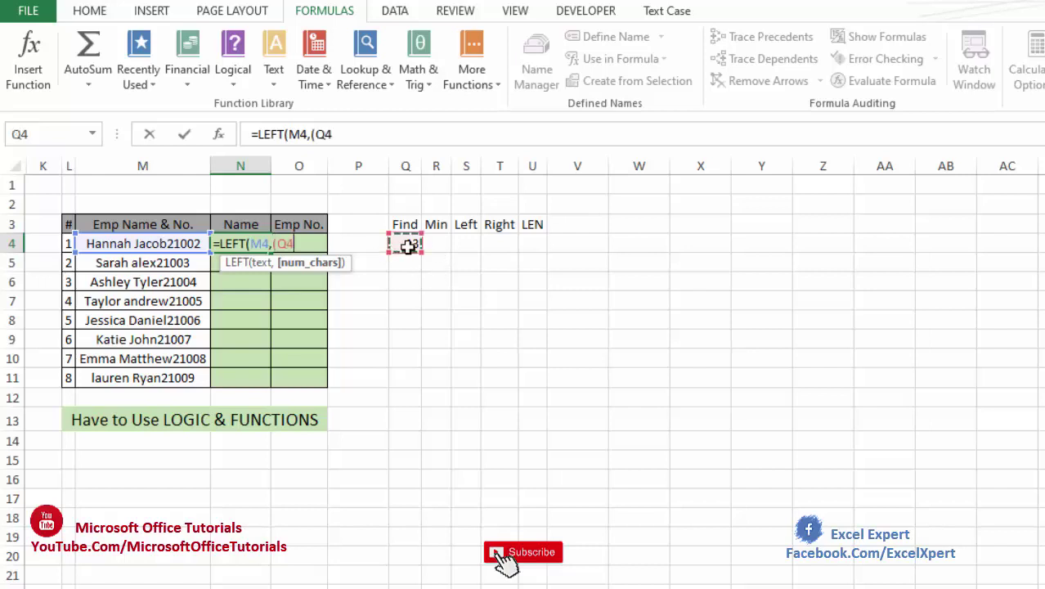
text(-)
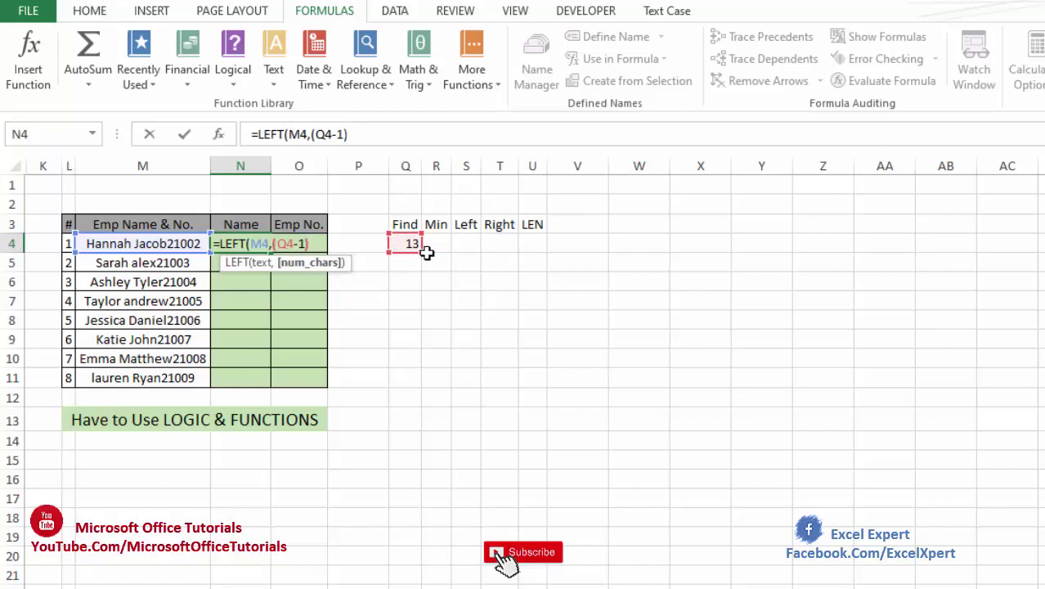
text(1)))
key(Return)
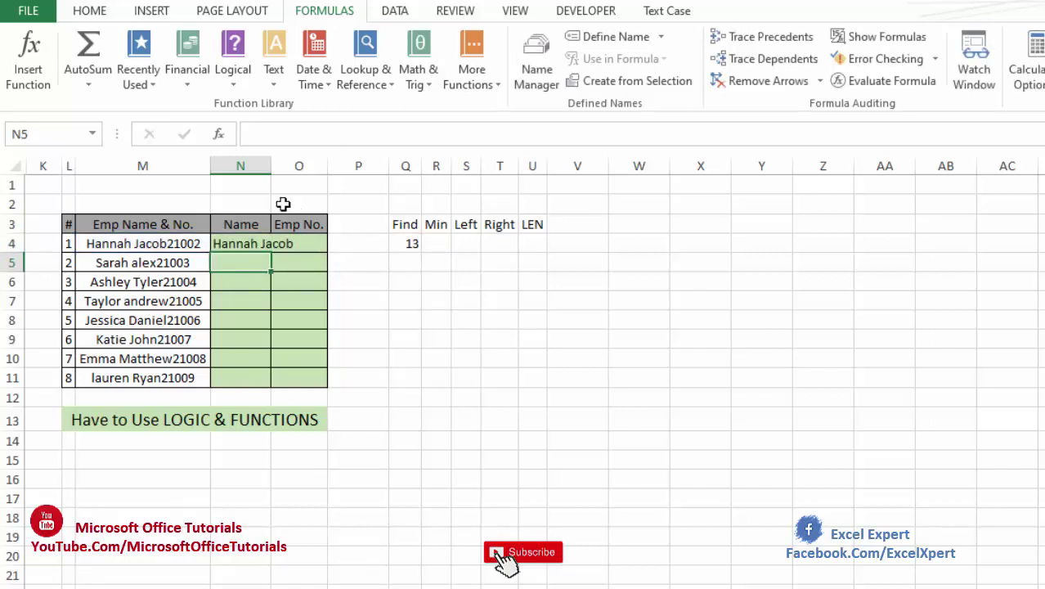
double_click(268, 166)
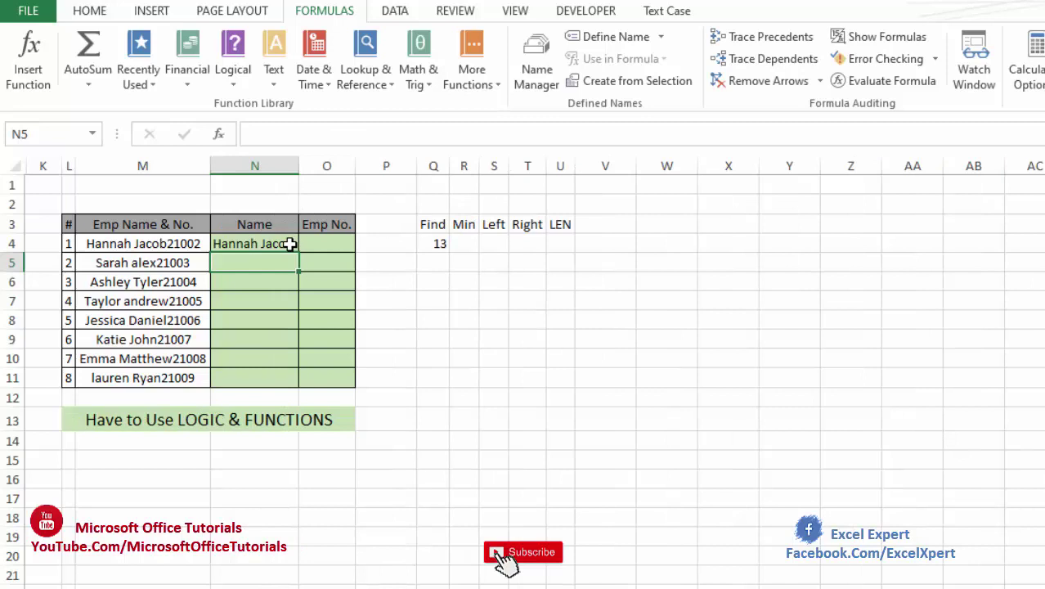
Fill the Q4 formula down the Find column through Q11.
click(441, 245)
drag(448, 252, 396, 395)
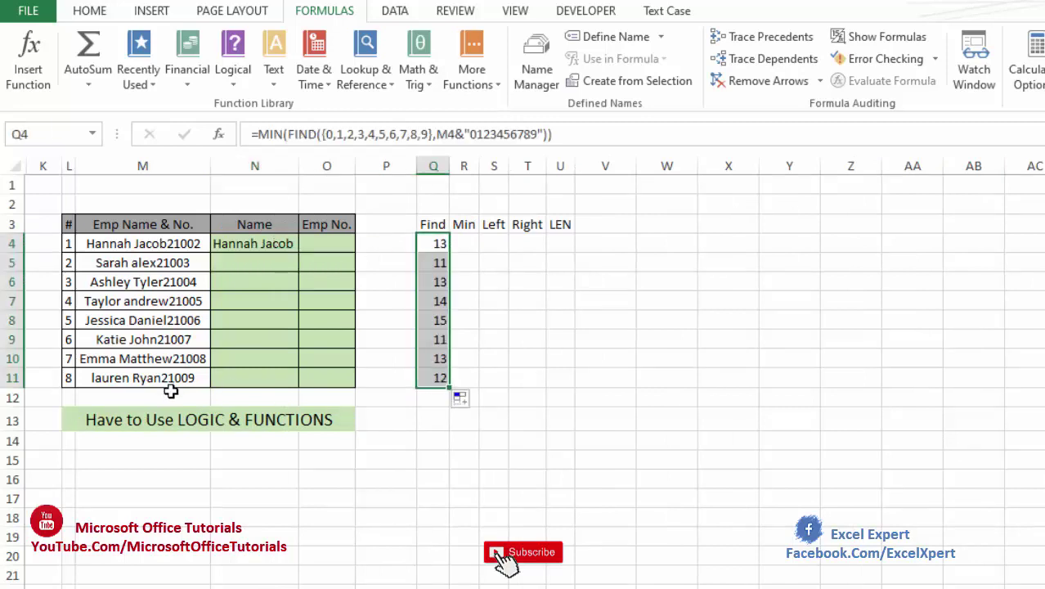
Fill the N4 LEFT formula down the Name column through N11 and widen column N to fit the longest name.
click(434, 306)
click(435, 341)
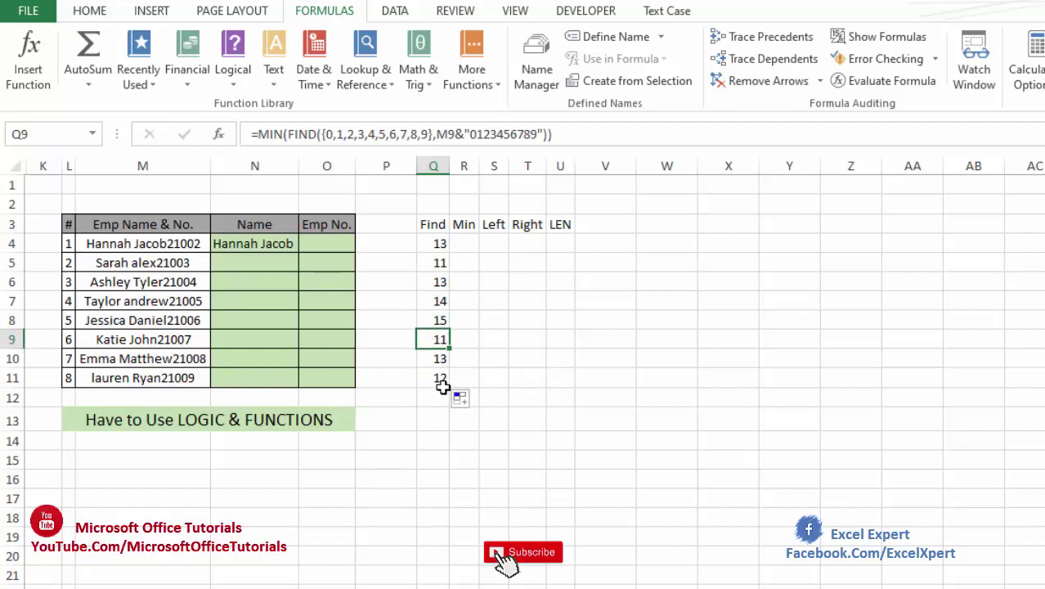
click(435, 321)
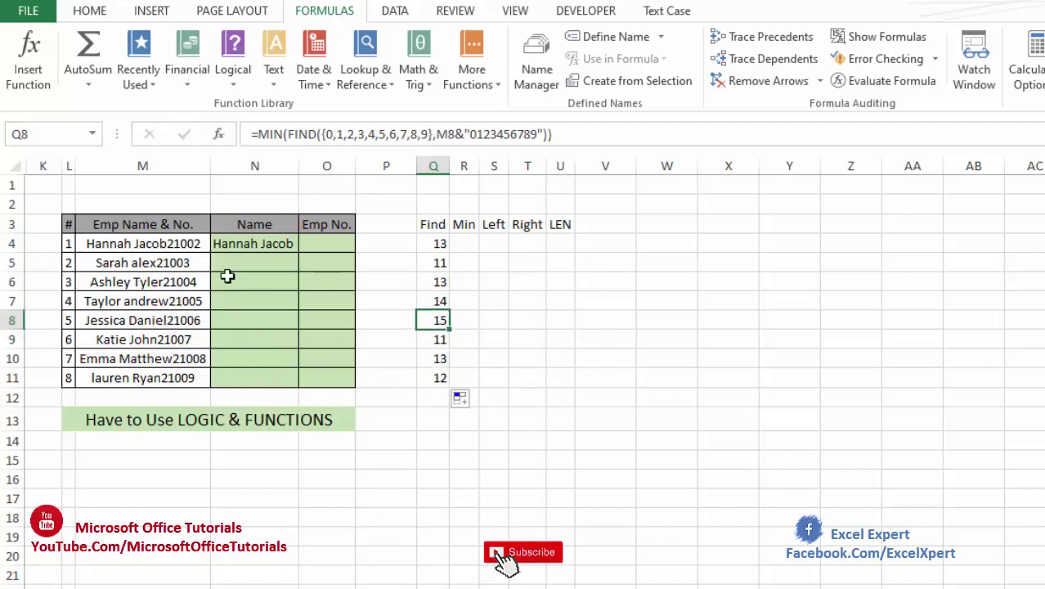
click(251, 243)
drag(300, 277, 291, 381)
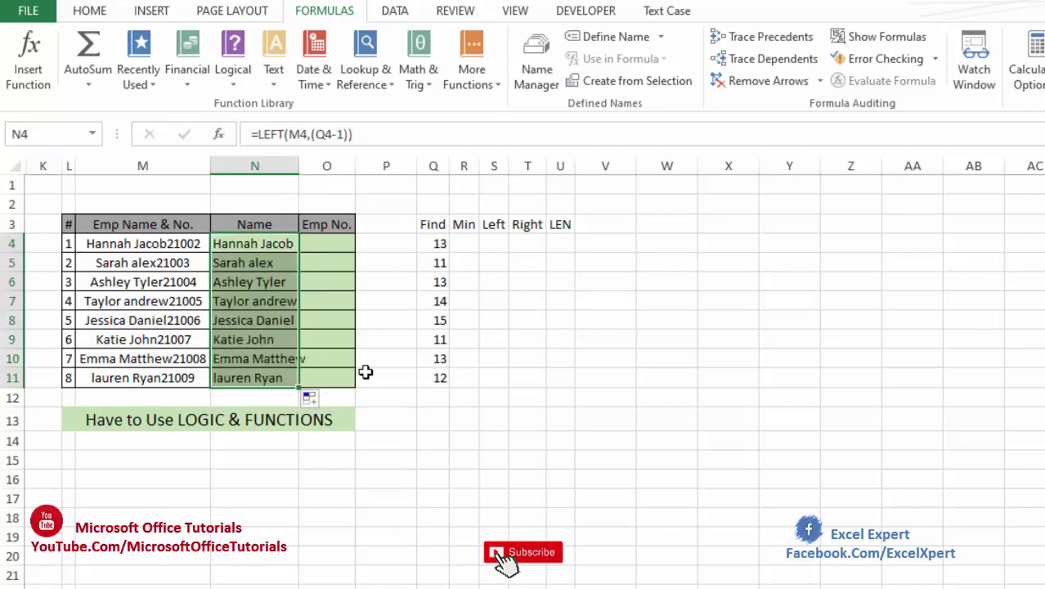
click(366, 365)
drag(292, 158, 303, 159)
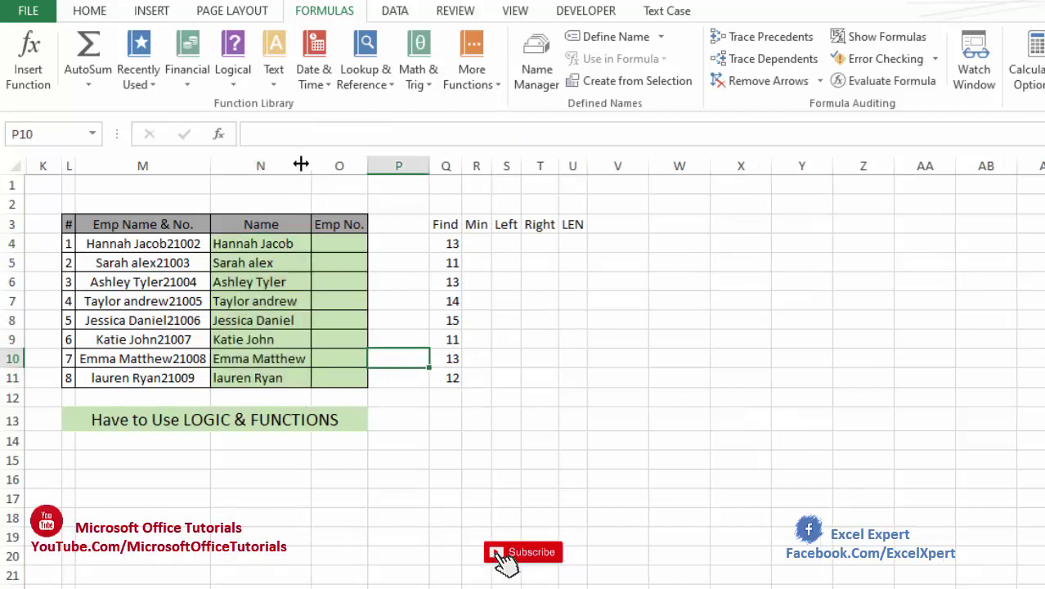
click(344, 243)
click(455, 242)
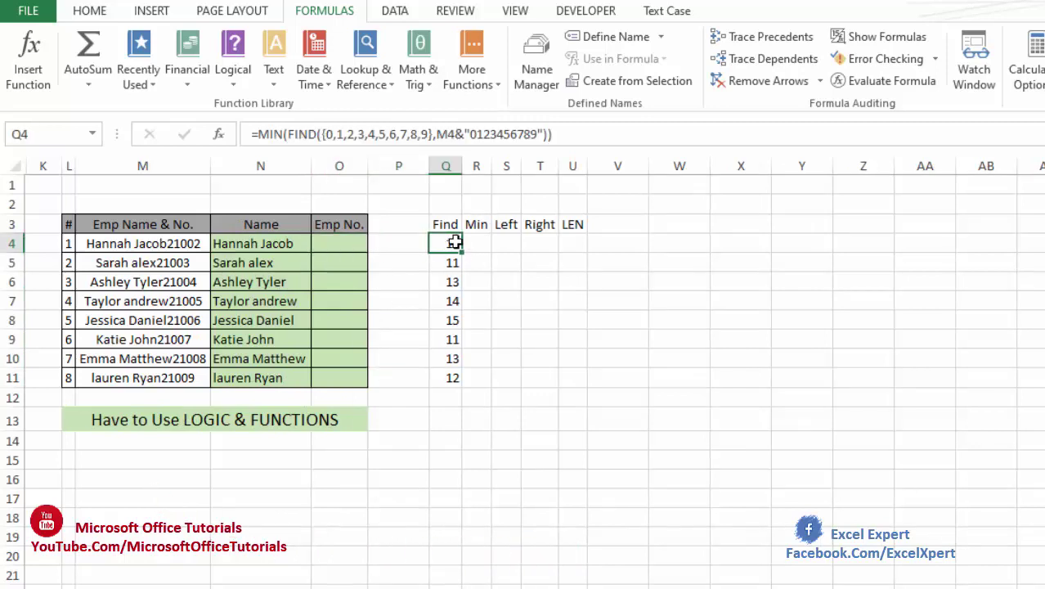
drag(257, 134, 566, 136)
key(ctrl+c)
key(Tab)
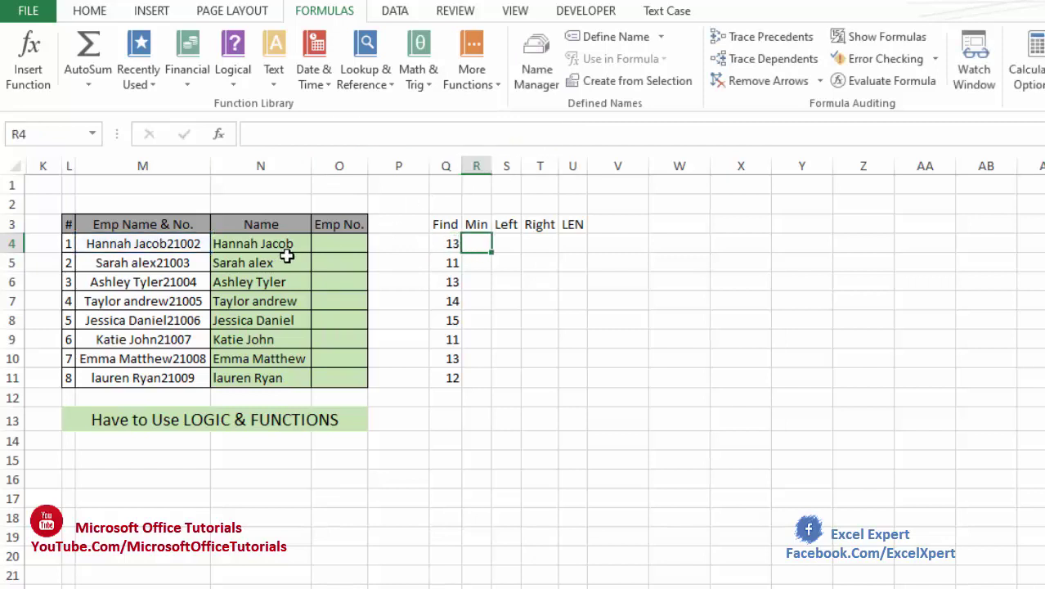
click(275, 242)
double_click(273, 243)
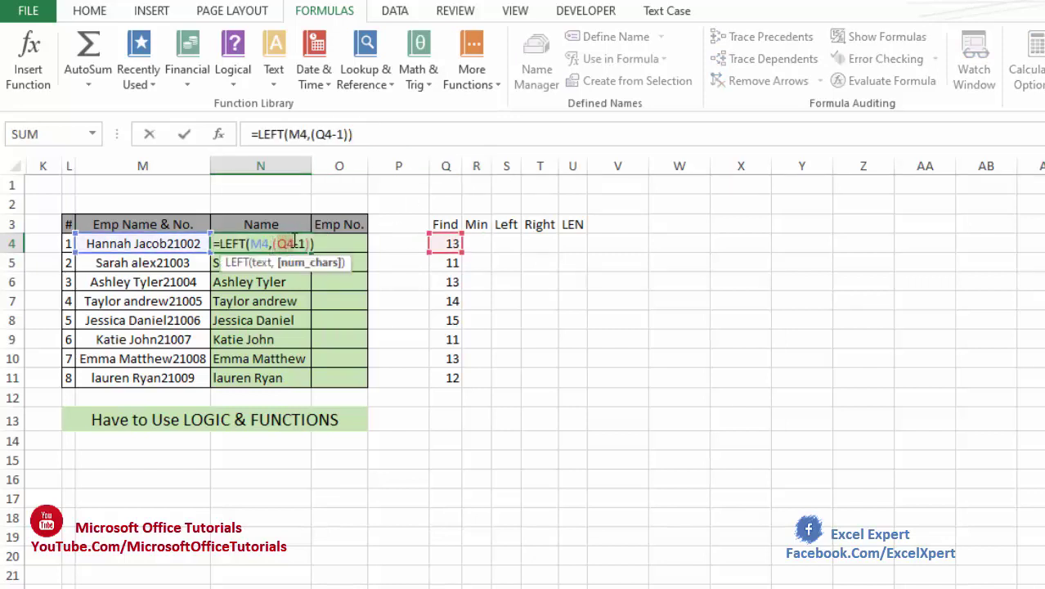
key(ctrl+v)
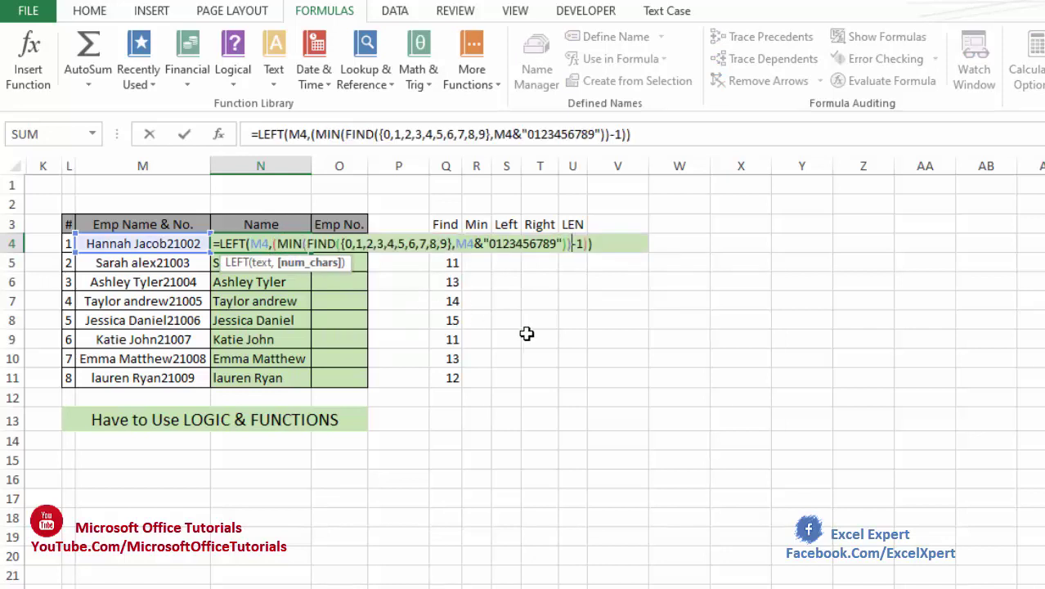
key(Return)
Fill the combined LEFT, MIN and FIND formula from N4 down the Name column through N11.
click(305, 245)
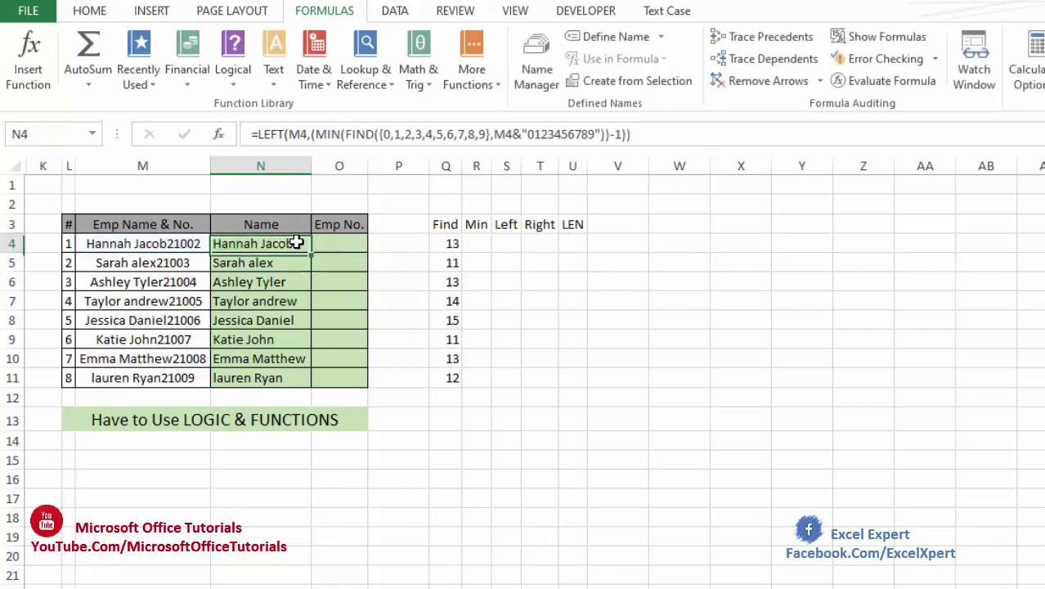
drag(309, 250, 307, 378)
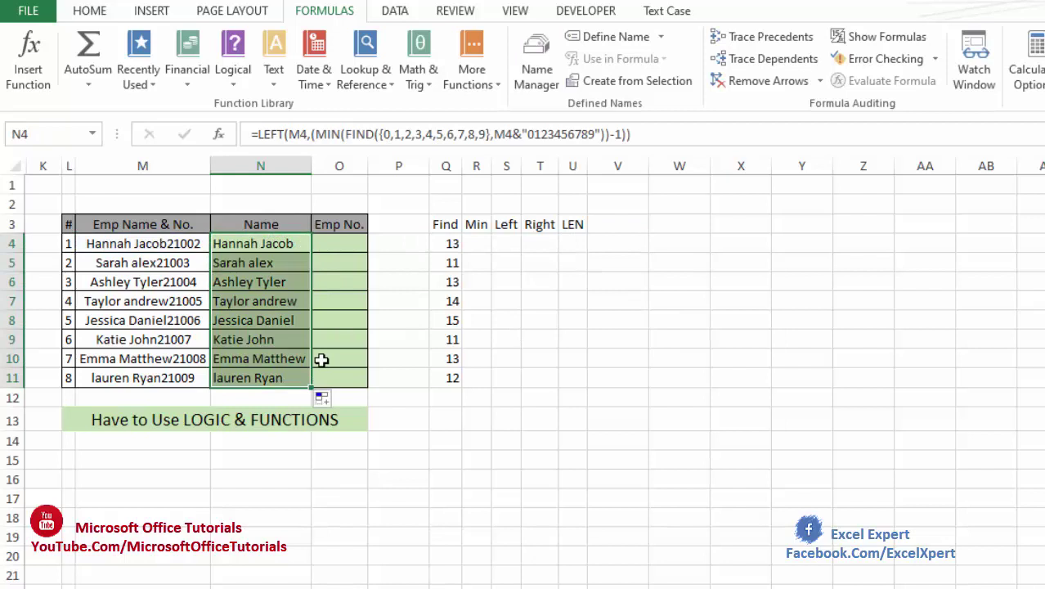
click(325, 301)
Examine which trailing digits of the combined entry in M4 belong in the Emp No. column.
click(337, 244)
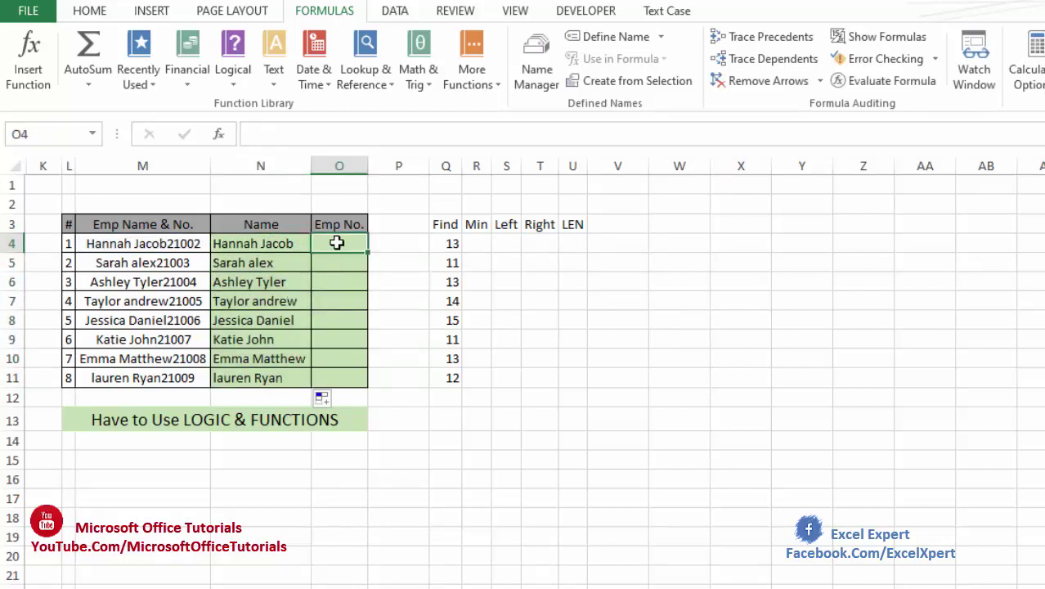
click(176, 244)
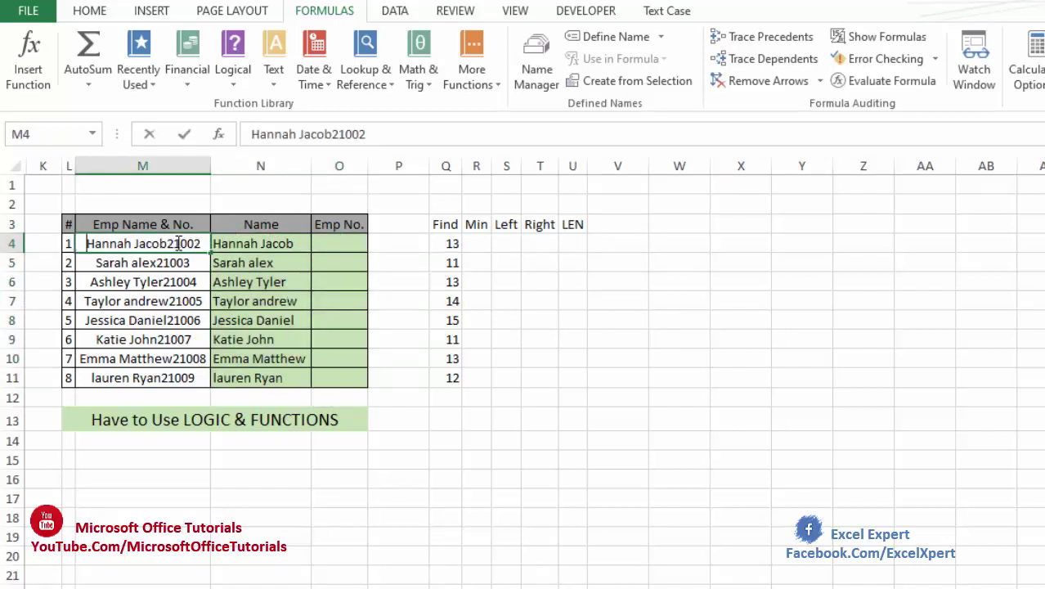
double_click(166, 243)
drag(167, 243, 209, 243)
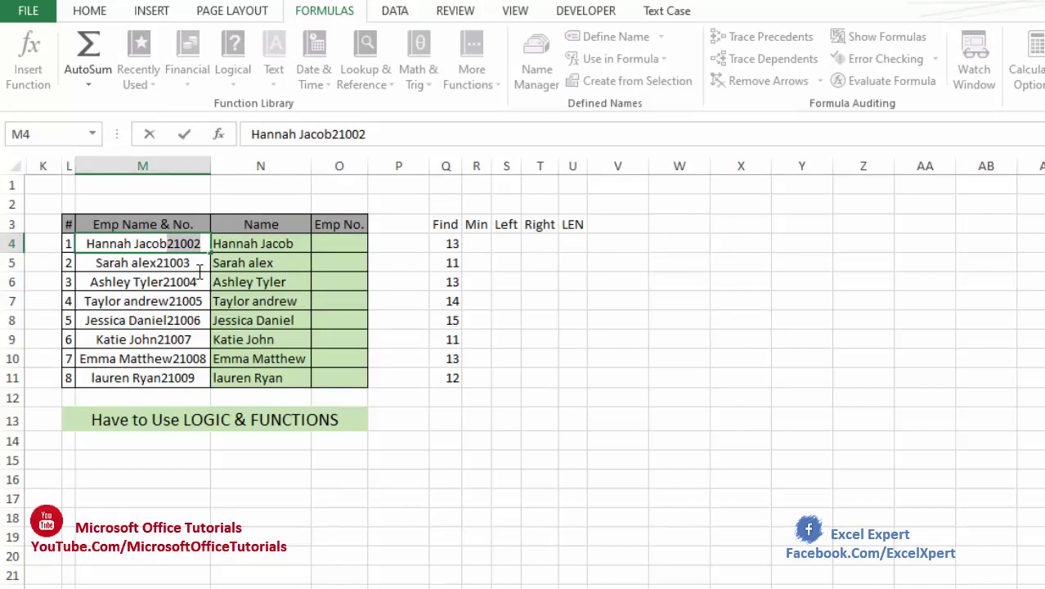
click(215, 244)
click(176, 243)
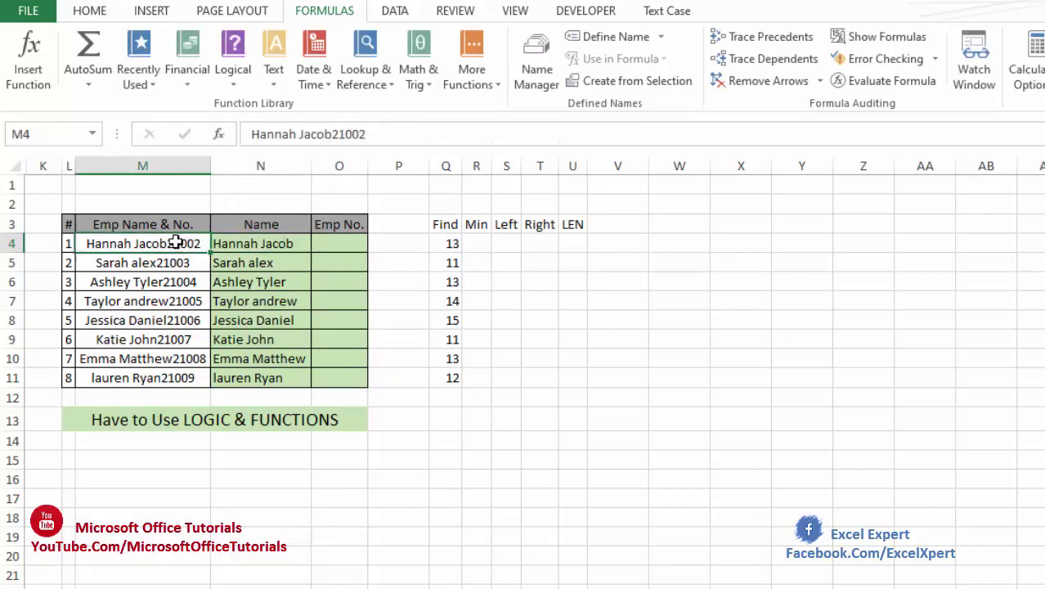
Enter =LEN(M4) in U4, under the LEN heading, to count the characters of the combined entry.
click(572, 228)
click(181, 242)
click(577, 242)
text(=LEN()
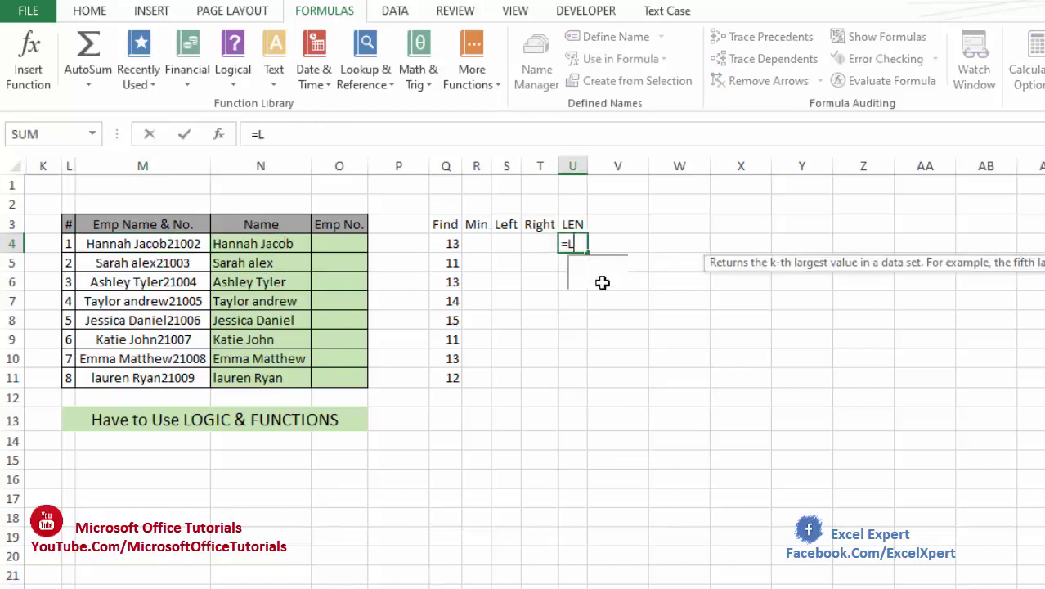
click(178, 243)
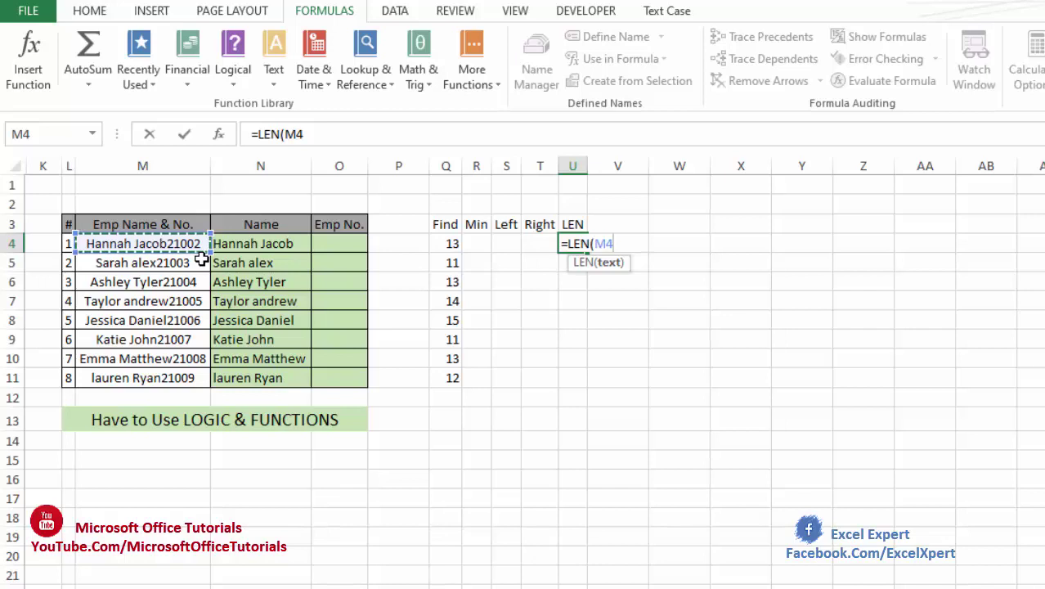
text())
key(Return)
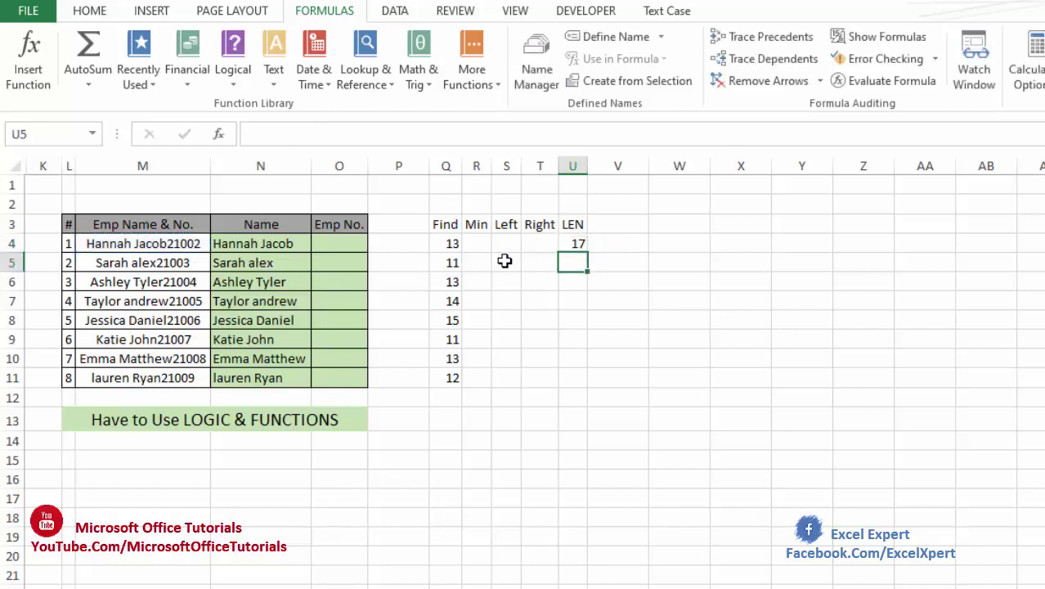
Compare the text length in U4 with the digit position in Q4, and note 13-17 in T2 above the Right heading.
click(577, 243)
click(187, 246)
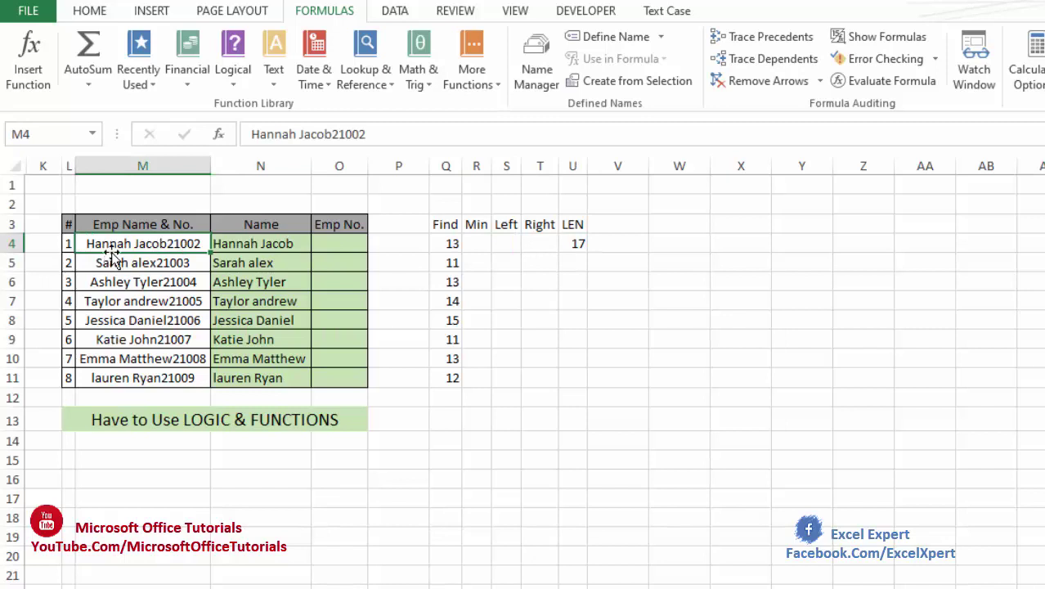
click(453, 247)
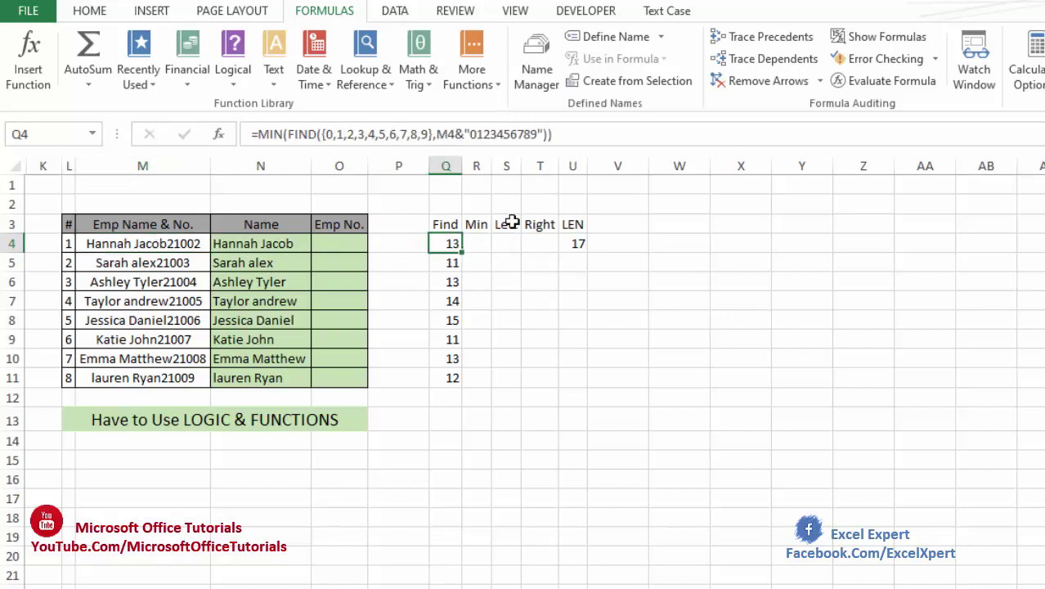
click(539, 203)
text(13)
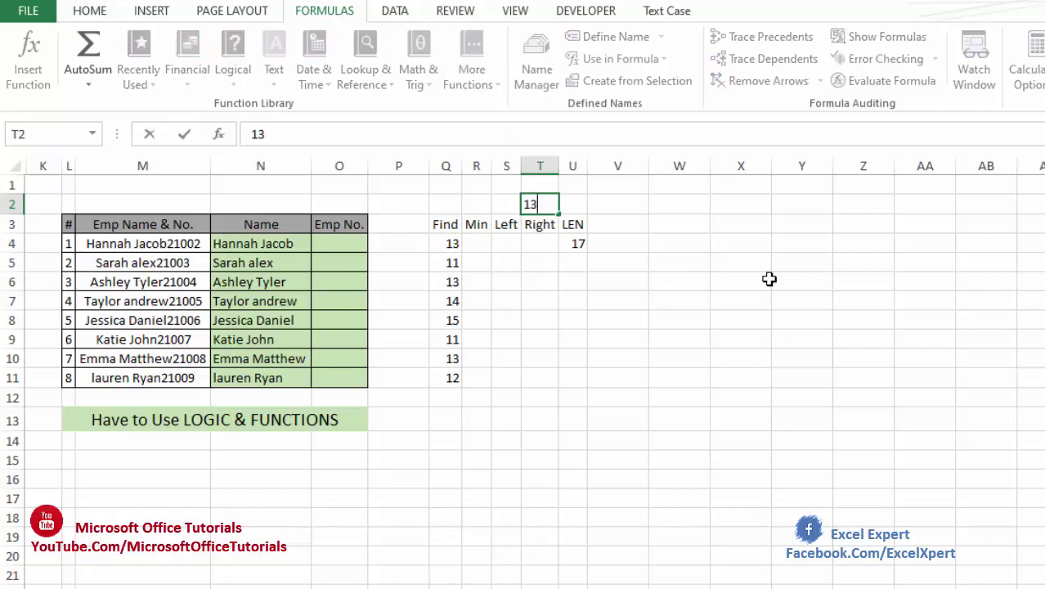
text(-17)
key(Return)
Enter =U4-Q4+1 in V4 to calculate how many characters the employee number has.
click(616, 232)
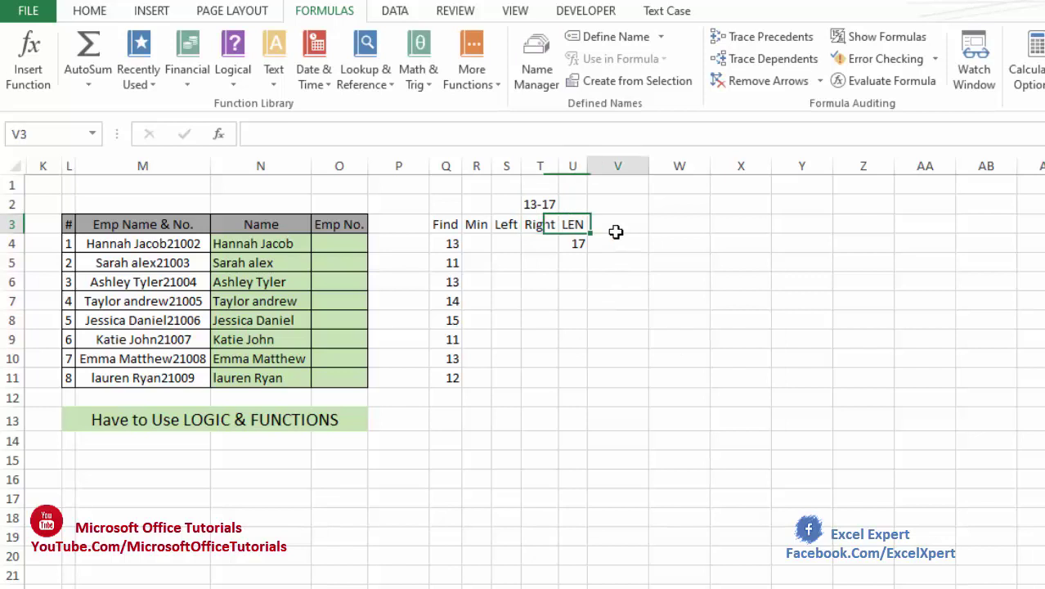
click(623, 242)
text(=U4)
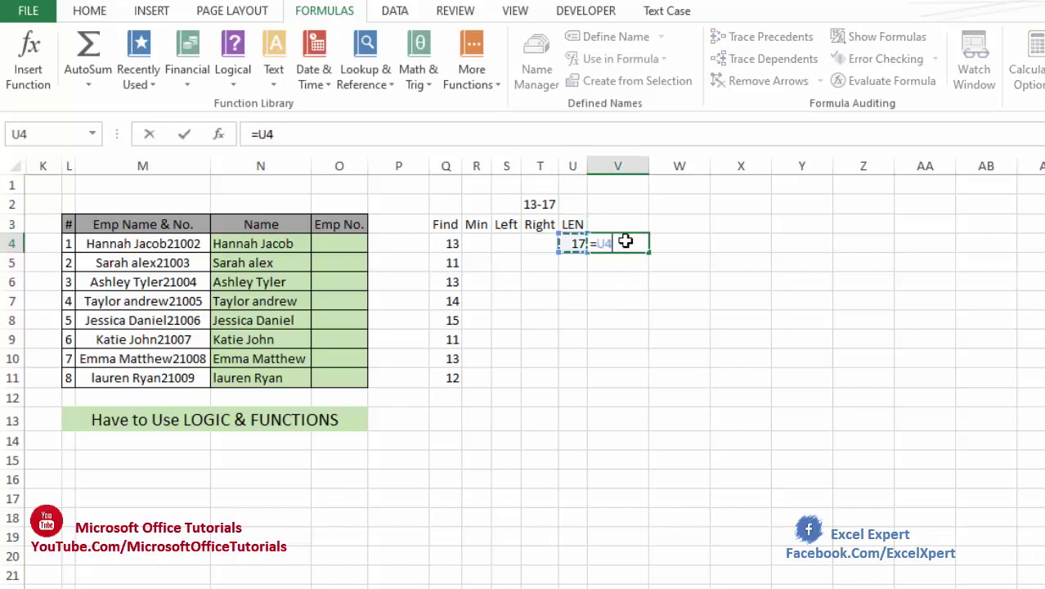
text(-)
key(Left)
key(Left)
key(Left)
key(Left)
key(Left)
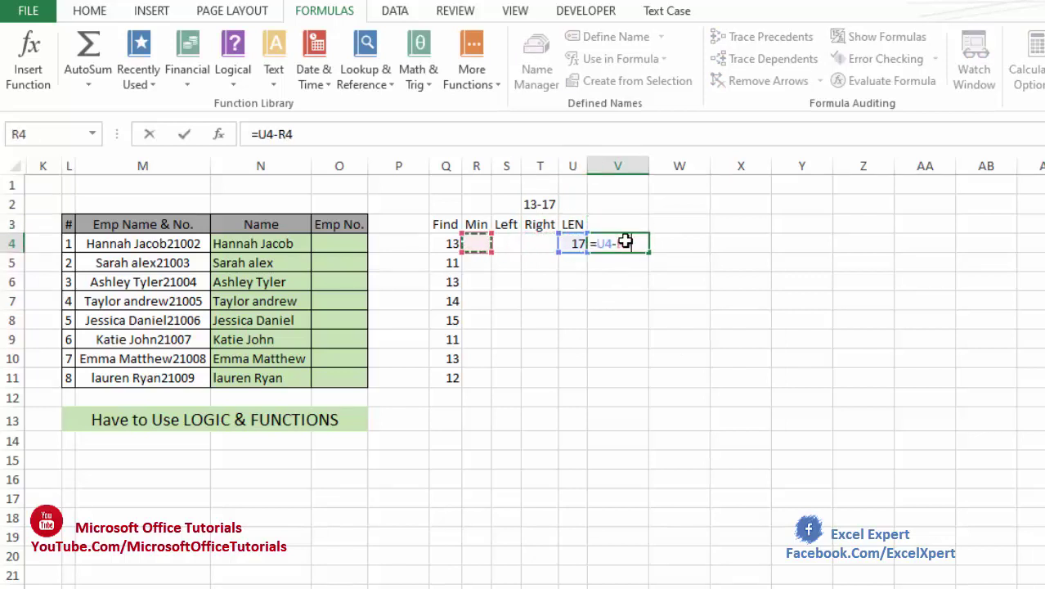
text(+1)
key(Return)
click(613, 239)
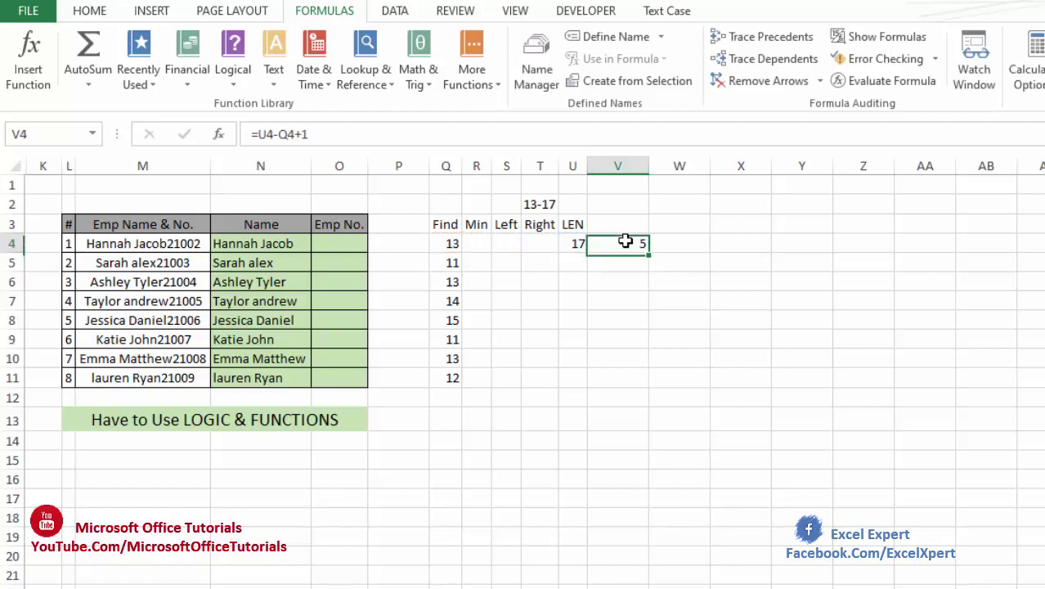
Enter =RIGHT(M4,V4) in the first Emp No. cell, O4, to extract the employee number.
click(173, 247)
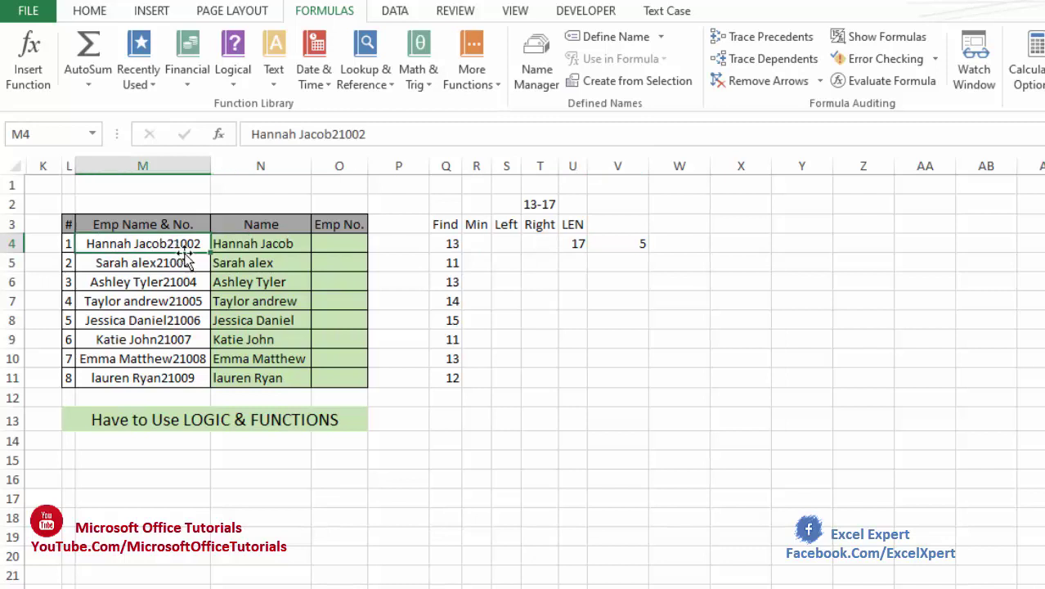
click(536, 243)
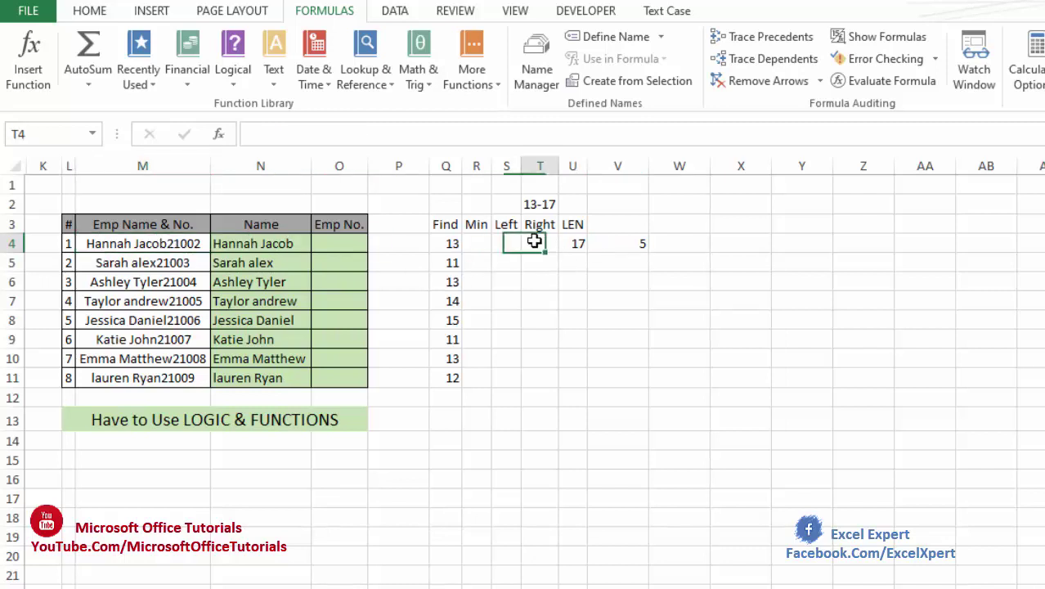
click(347, 248)
text(=RI)
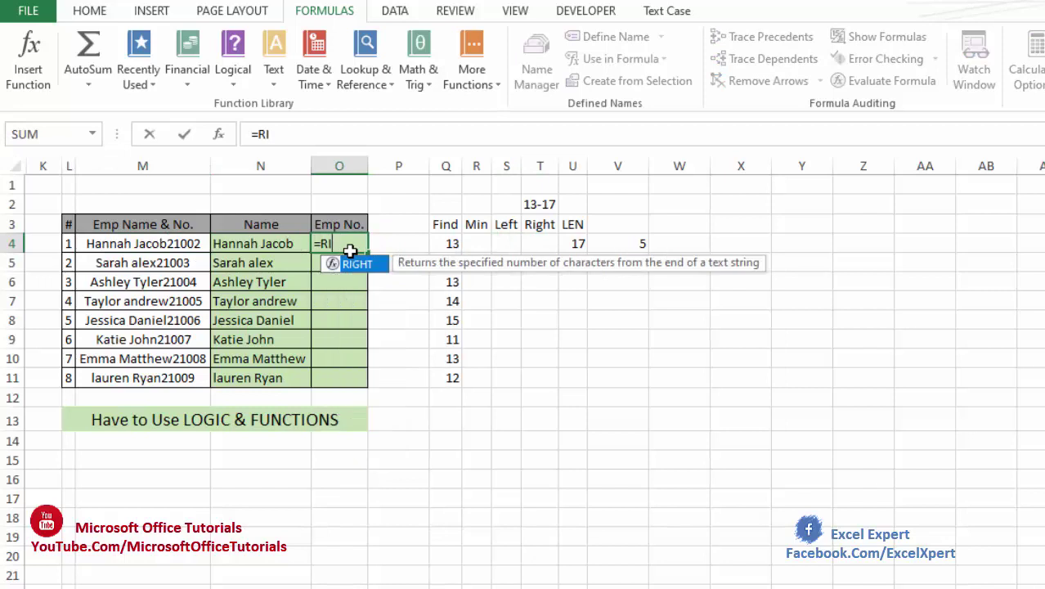
text(GHT()
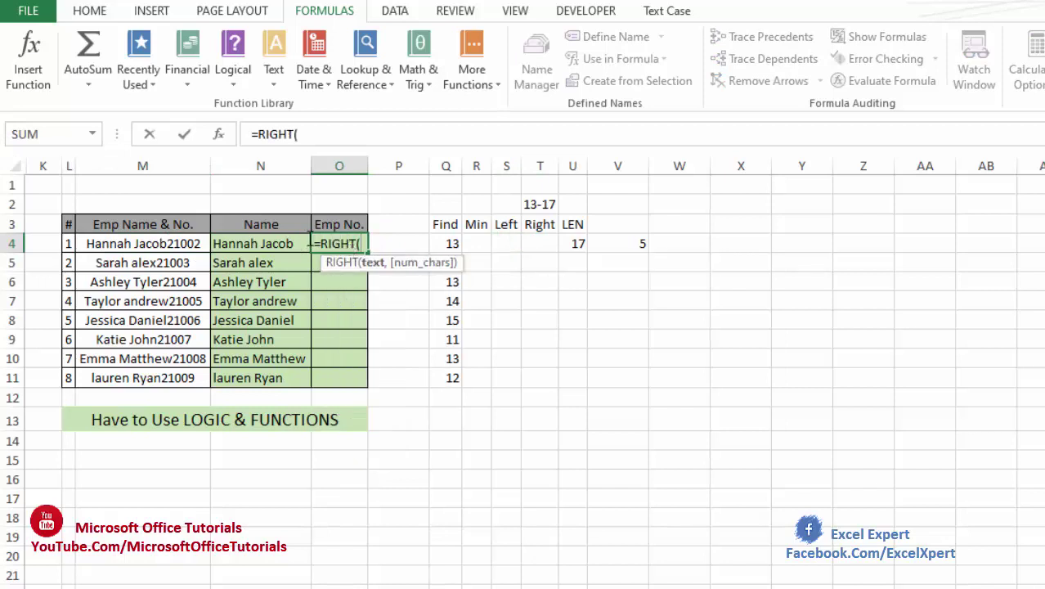
click(156, 245)
text(,)
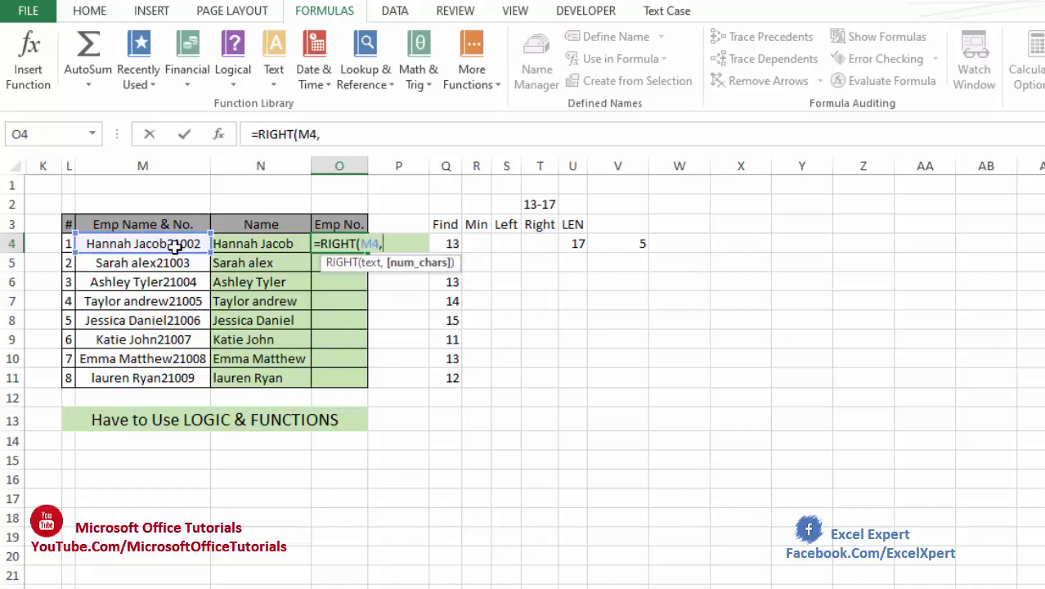
click(621, 248)
key(Return)
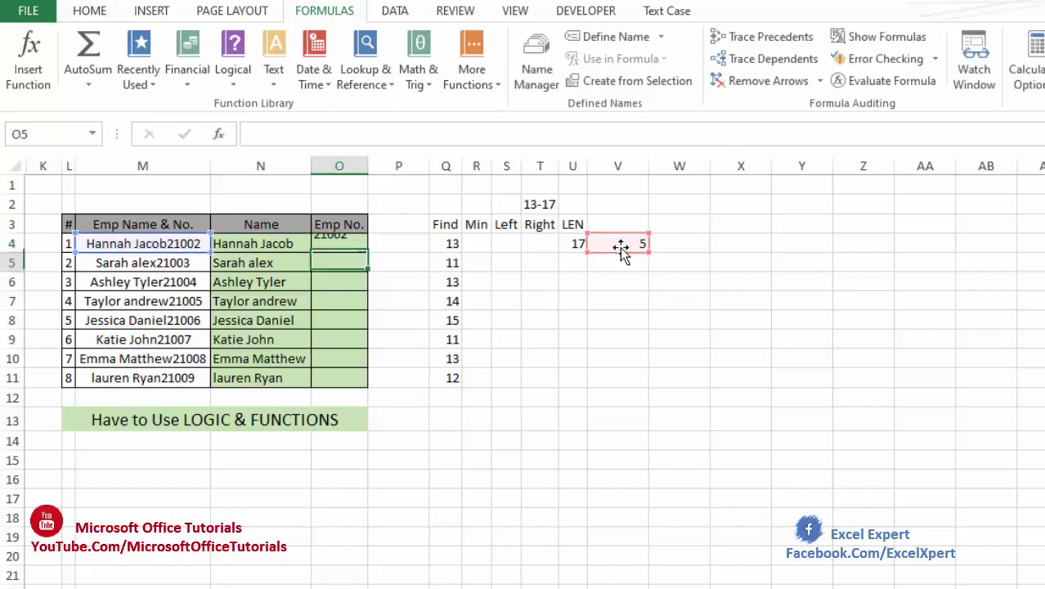
Fill the U4 LEN formula down the LEN column through U11.
click(577, 246)
drag(587, 255, 585, 374)
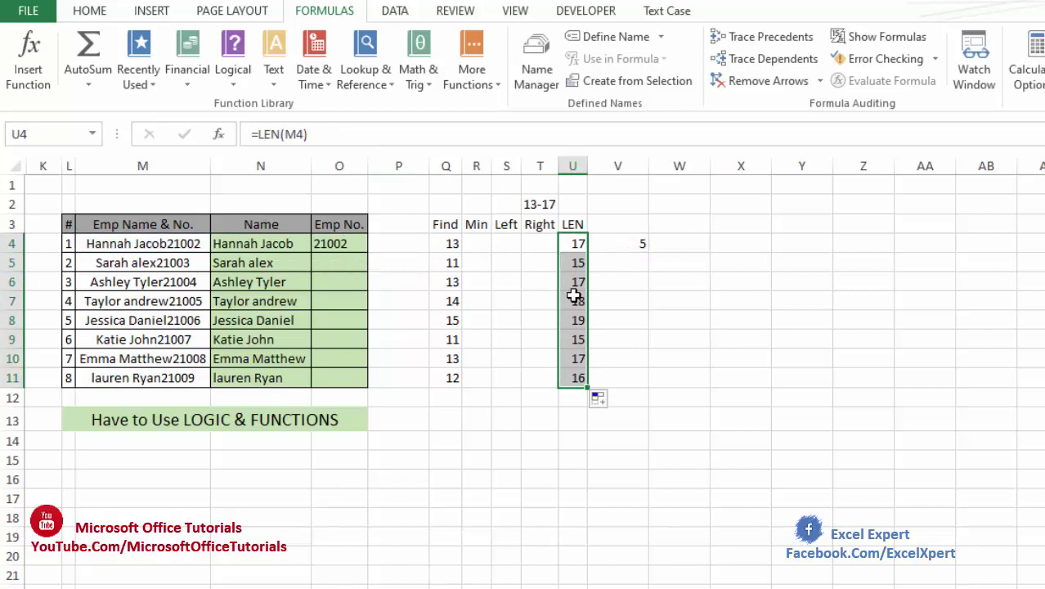
click(578, 380)
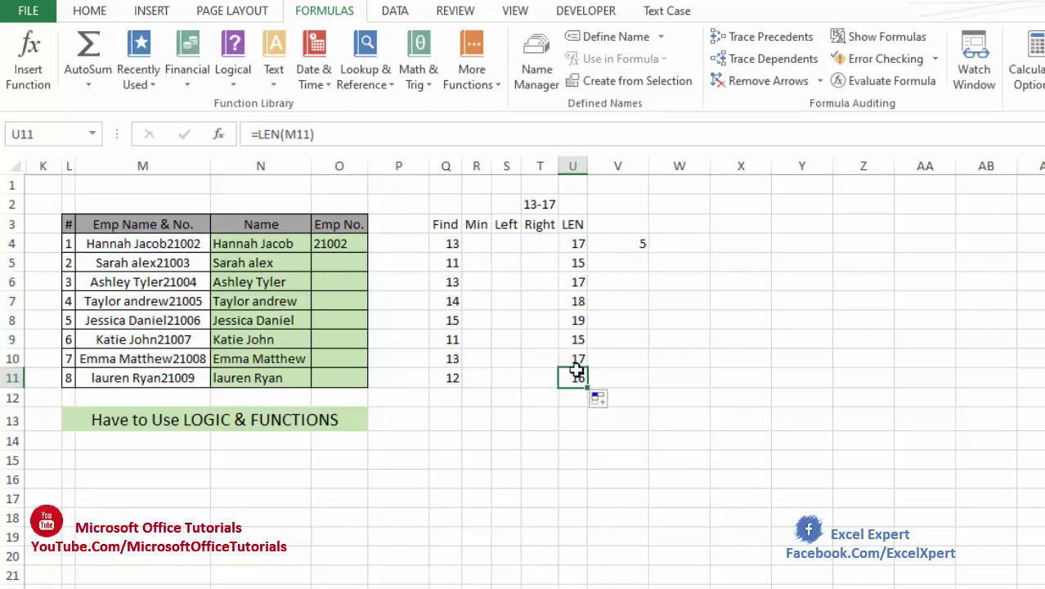
Fill the V4 digit-count formula down through V11 and the O4 RIGHT formula down the Emp No. column through O11.
click(642, 242)
drag(649, 310, 618, 380)
click(577, 378)
click(448, 381)
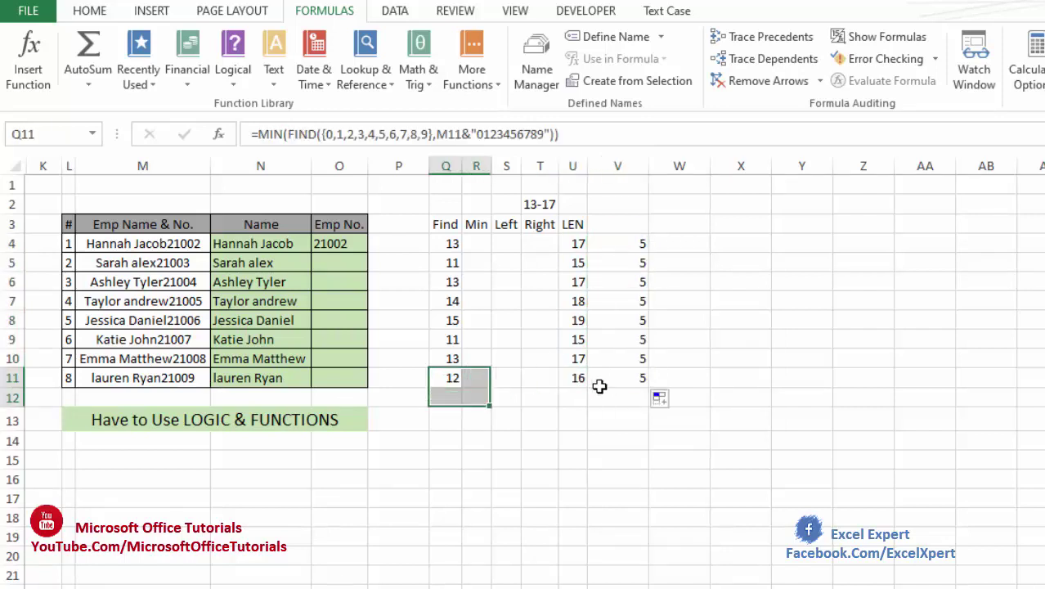
click(614, 377)
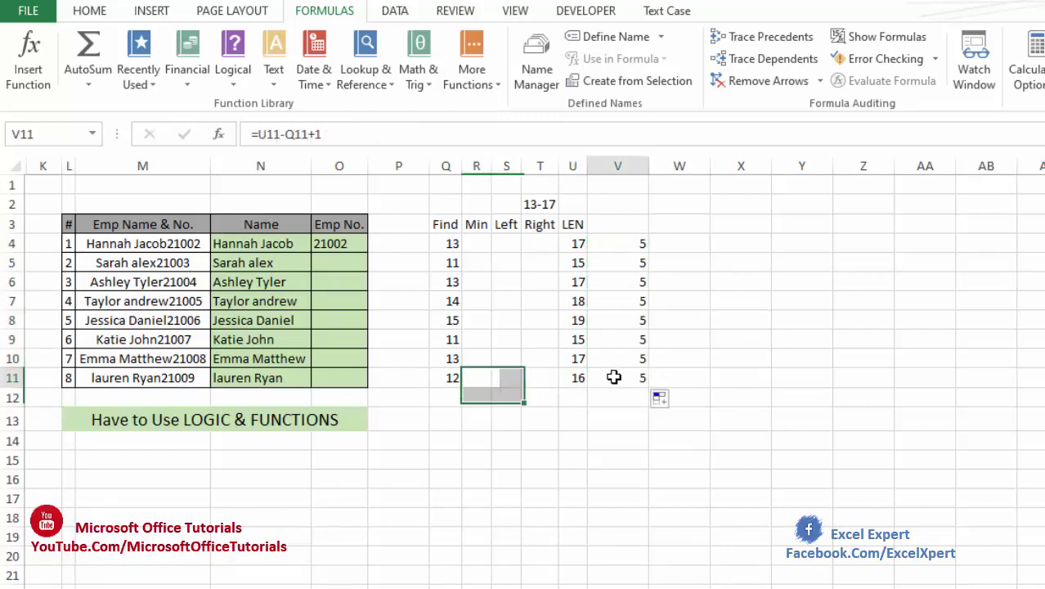
click(354, 247)
drag(369, 253, 371, 389)
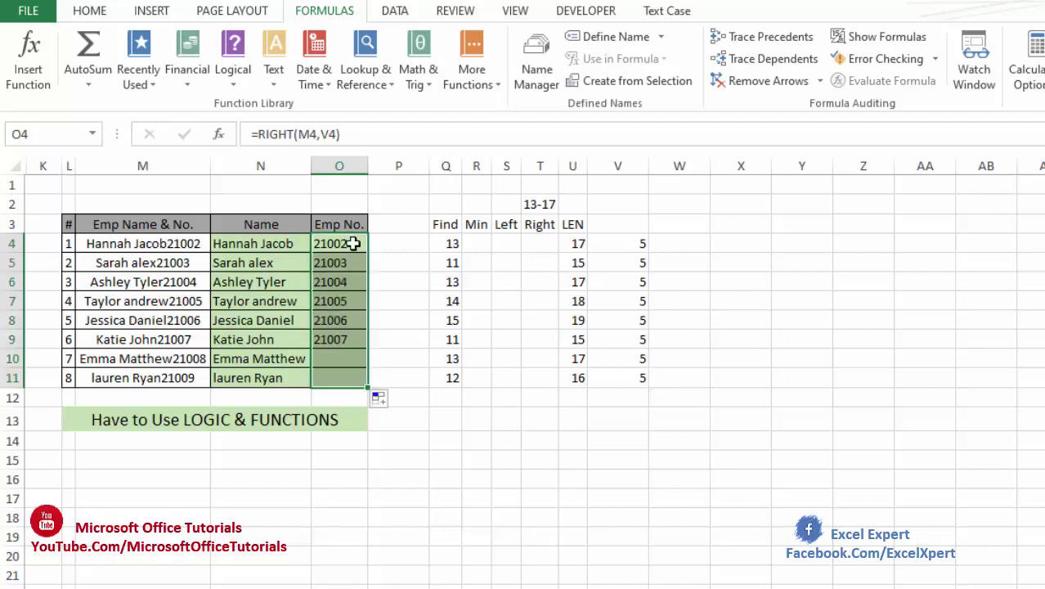
Examine the RIGHT formula in the first Emp No. cell, O4, and the cells it references.
double_click(350, 243)
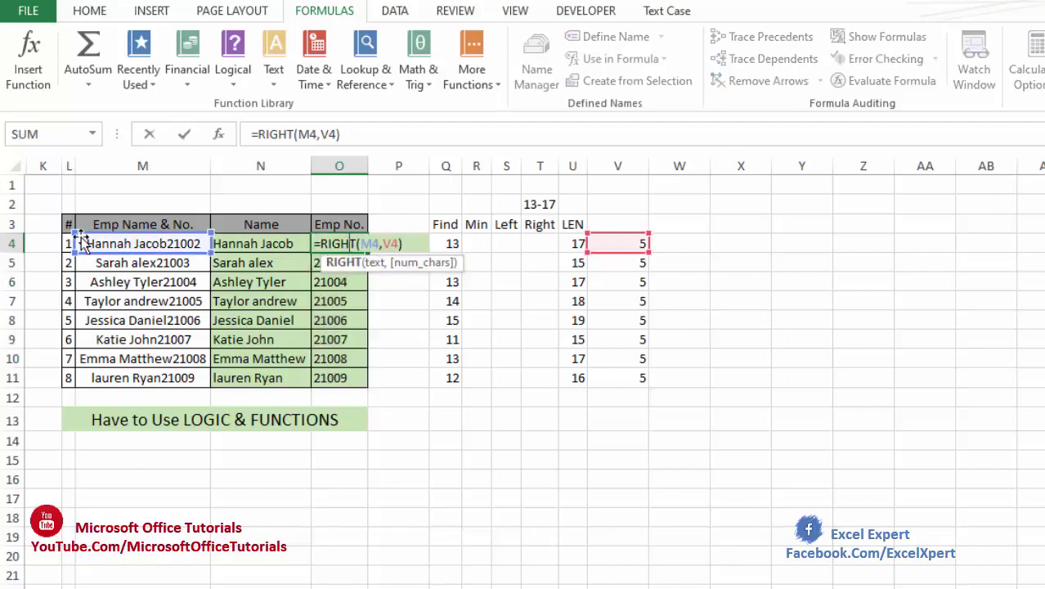
click(413, 360)
key(Down)
key(Down)
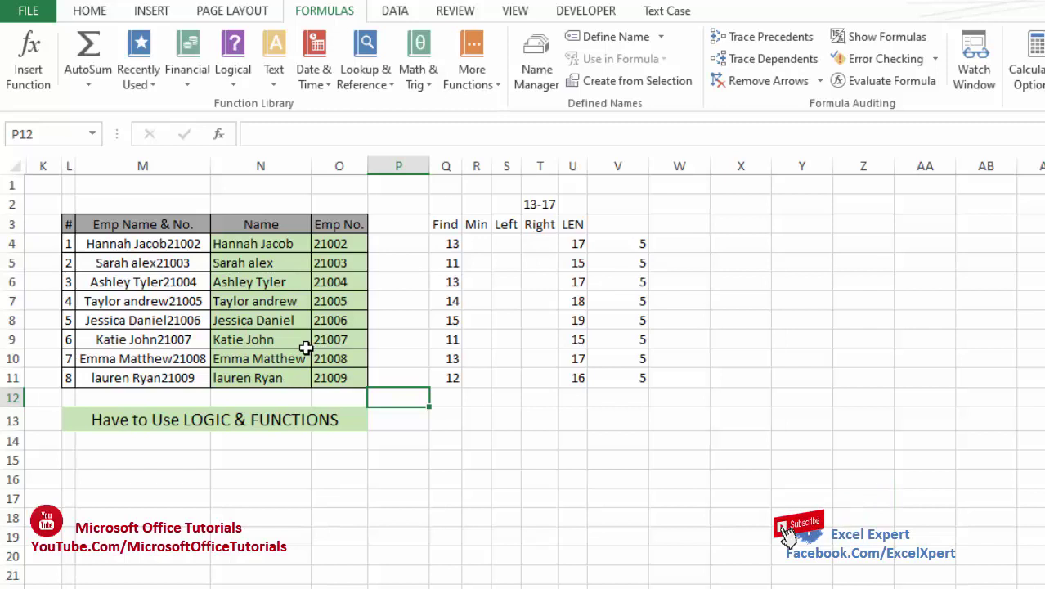
Review the split Name and Emp No. results in N4:O11 alongside the Find, Min, Left, Right and LEN helper columns.
drag(243, 244, 335, 378)
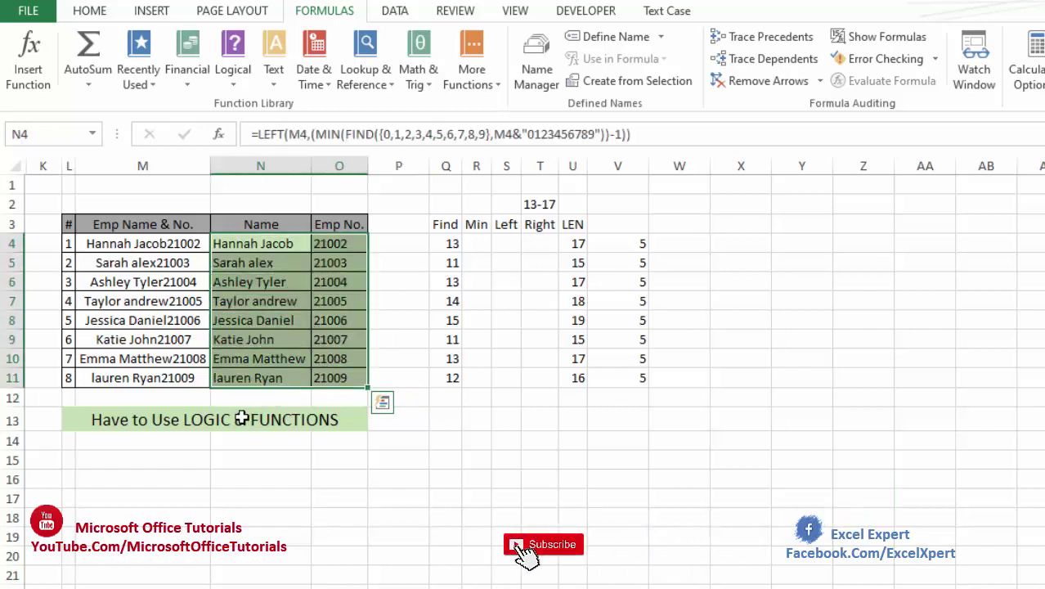
click(245, 419)
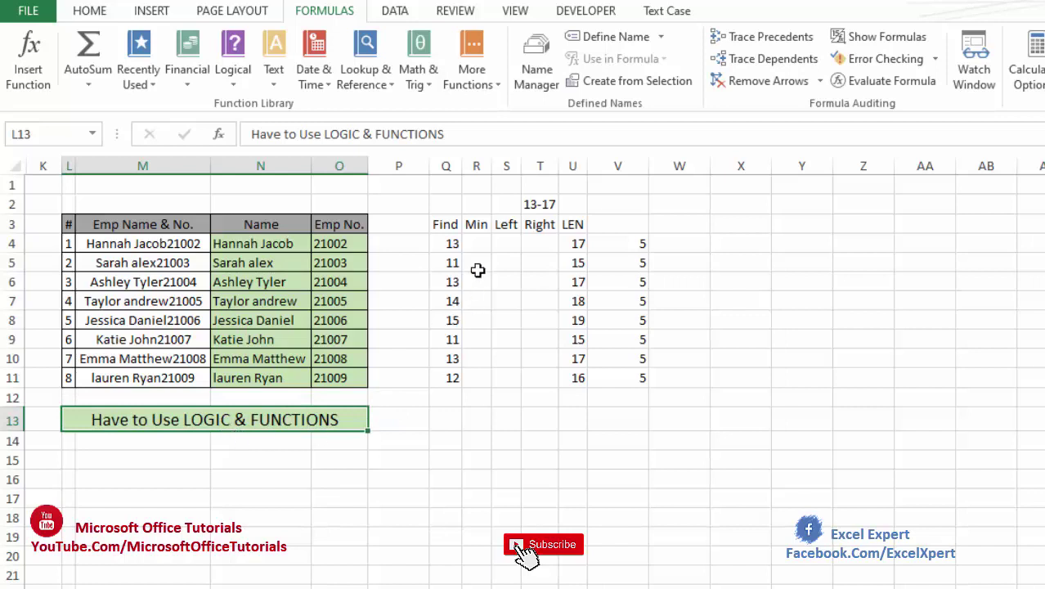
click(477, 229)
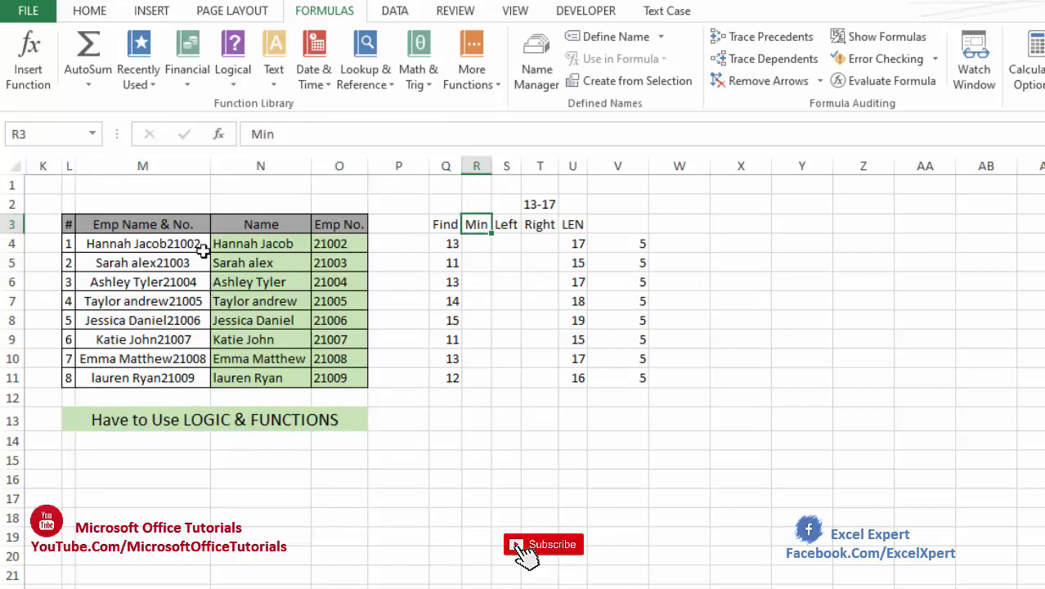
drag(211, 245, 315, 295)
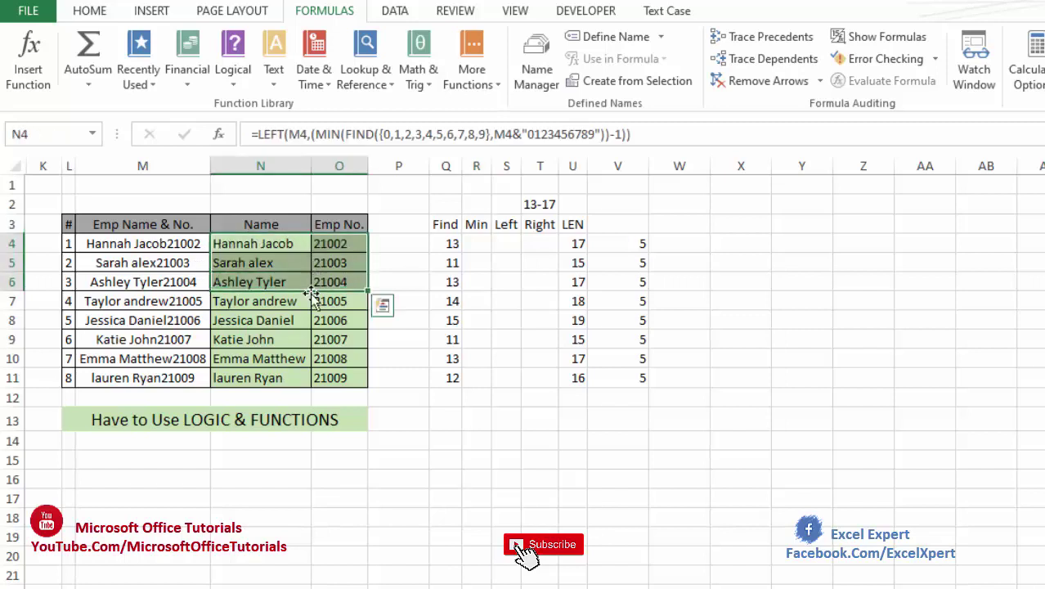
click(304, 315)
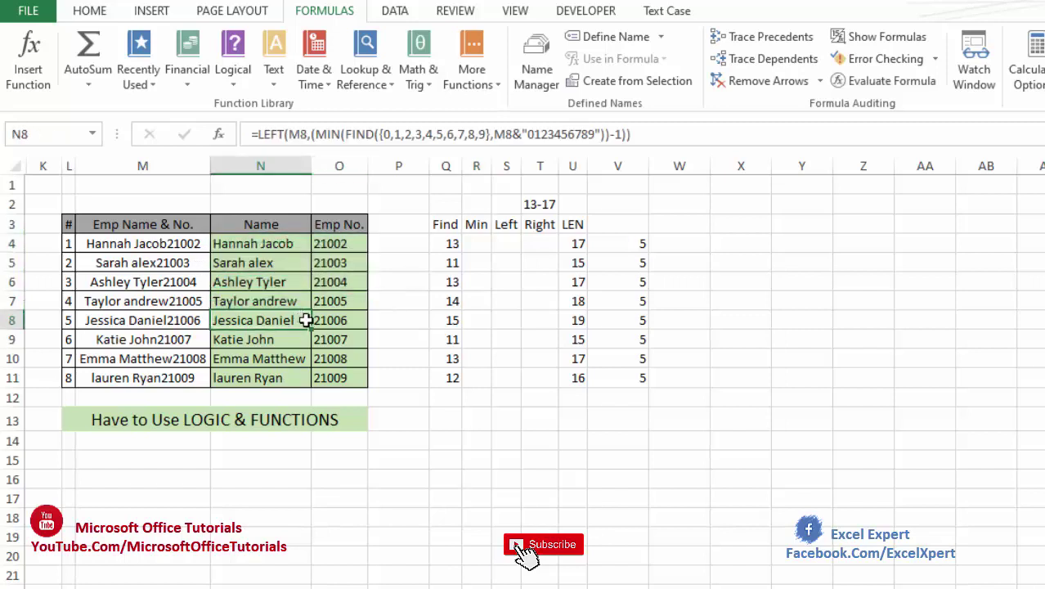
click(472, 418)
drag(68, 201, 572, 372)
click(538, 423)
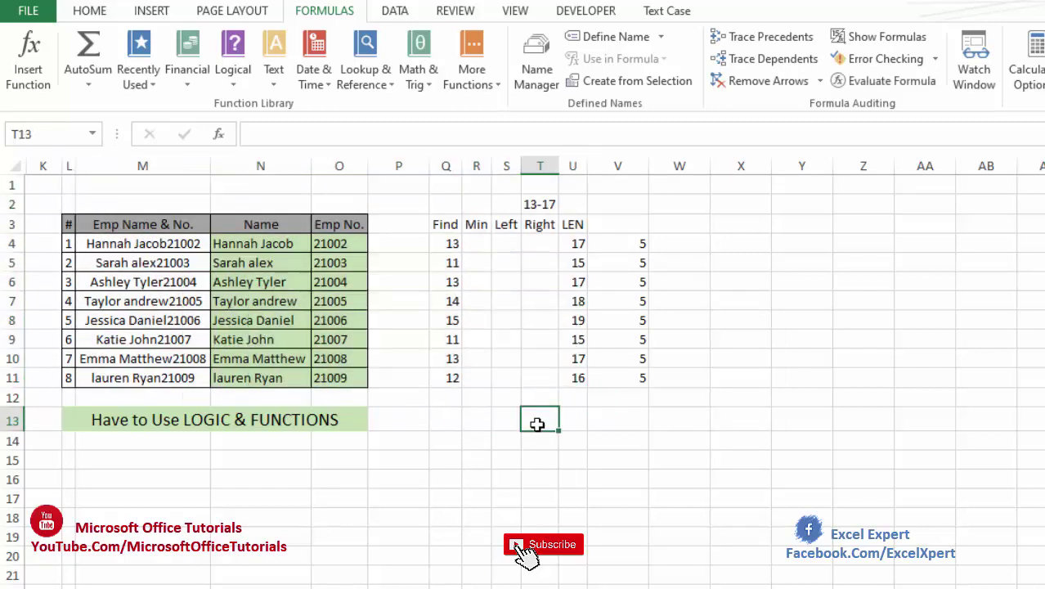